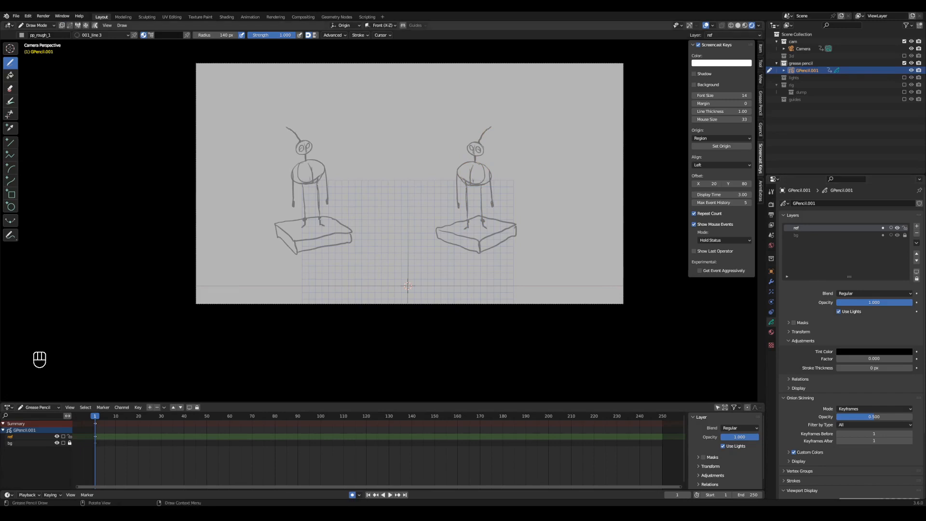
# - Tint the ref layer's sketches red and add a new drawing layer above it
pyautogui.click(855, 352)
pyautogui.click(907, 280)
pyautogui.click(872, 303)
pyautogui.moveTo(857, 359); pyautogui.dragTo(881, 360)
pyautogui.click(917, 226)
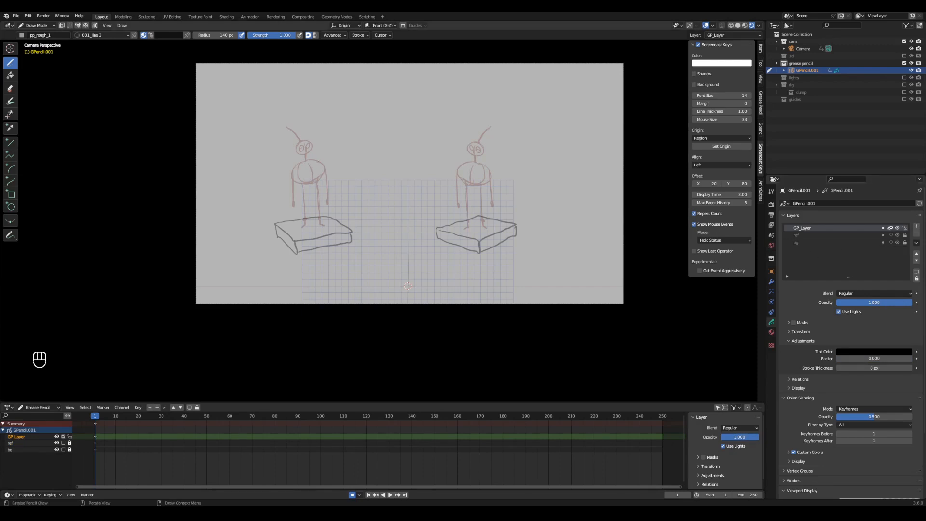
# - Draw a jump arc from the first figure to the second, then fade its layer and rename it arc
pyautogui.moveTo(296, 192); pyautogui.dragTo(478, 182)
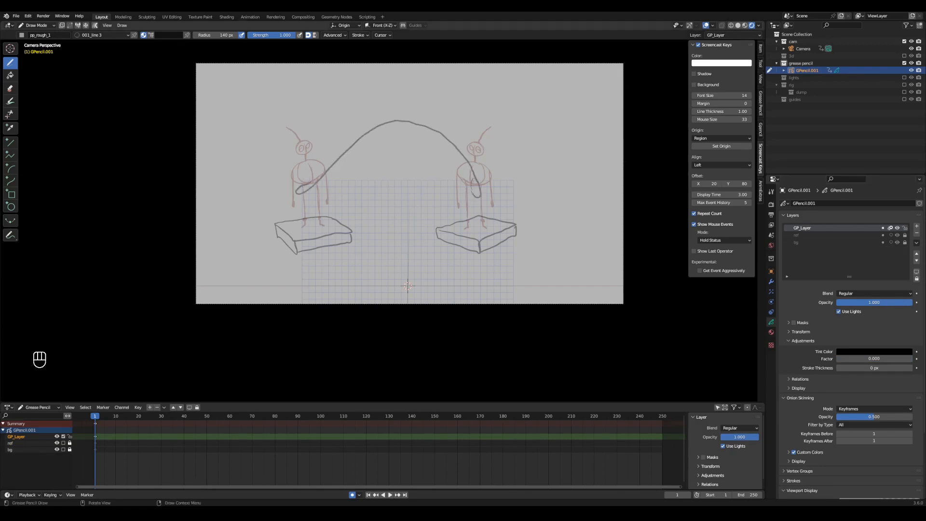
pyautogui.moveTo(893, 302); pyautogui.dragTo(838, 314)
pyautogui.click(905, 228)
pyautogui.doubleClick(802, 227)
pyautogui.write('arc')
pyautogui.press('Return')
pyautogui.moveTo(905, 235); pyautogui.dragTo(905, 242)
# - Add a new layer and duplicate its blank keyframe onto every second frame up to frame 63
pyautogui.click(917, 226)
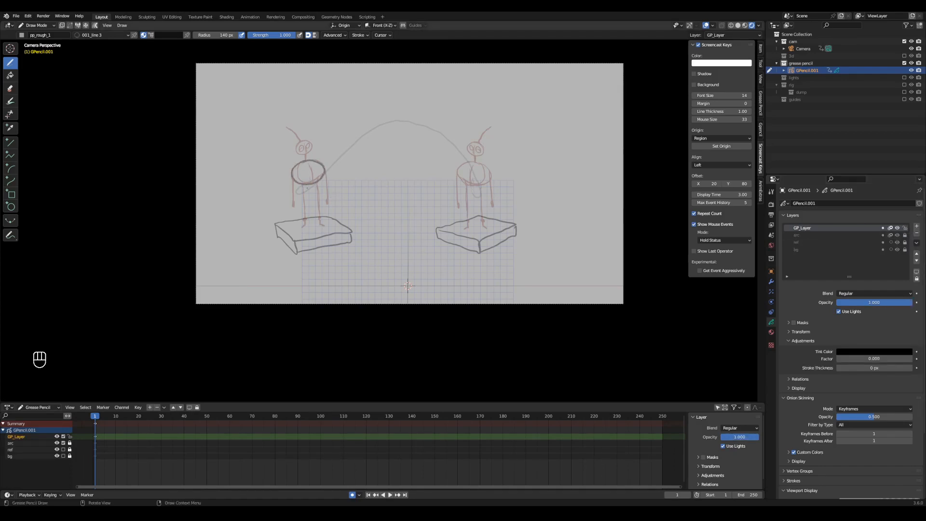
pyautogui.hotkey('ctrl', 'z')
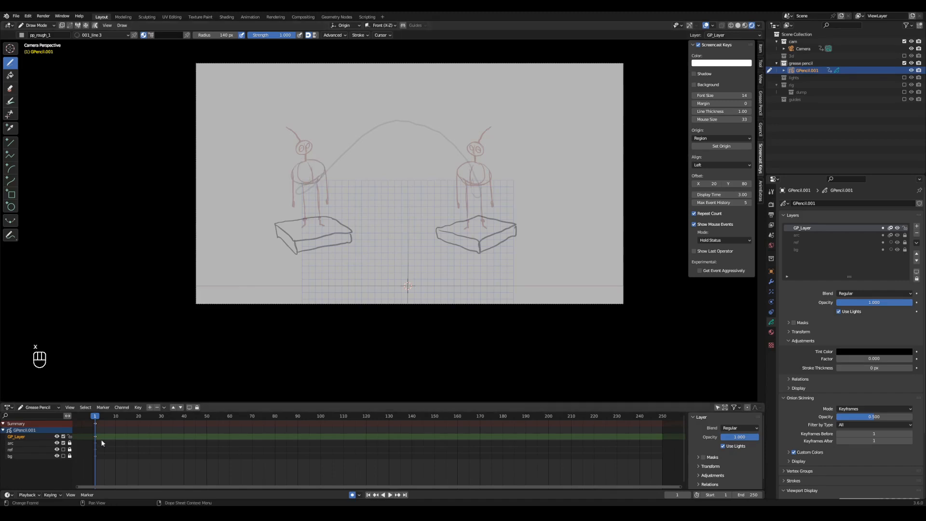
pyautogui.hotkey('shift', 'd')
pyautogui.click(102, 437)
pyautogui.hotkey('shift', 'd')
pyautogui.click(112, 438)
pyautogui.hotkey('shift', 'd')
pyautogui.click(130, 438)
pyautogui.hotkey('shift', 'd')
pyautogui.click(148, 439)
pyautogui.press('a')
pyautogui.hotkey('shift', 'd')
pyautogui.click(213, 439)
# - Mark the body's starting position with a dot on frame 1 and expand the onion-skin custom colours
pyautogui.click(309, 183)
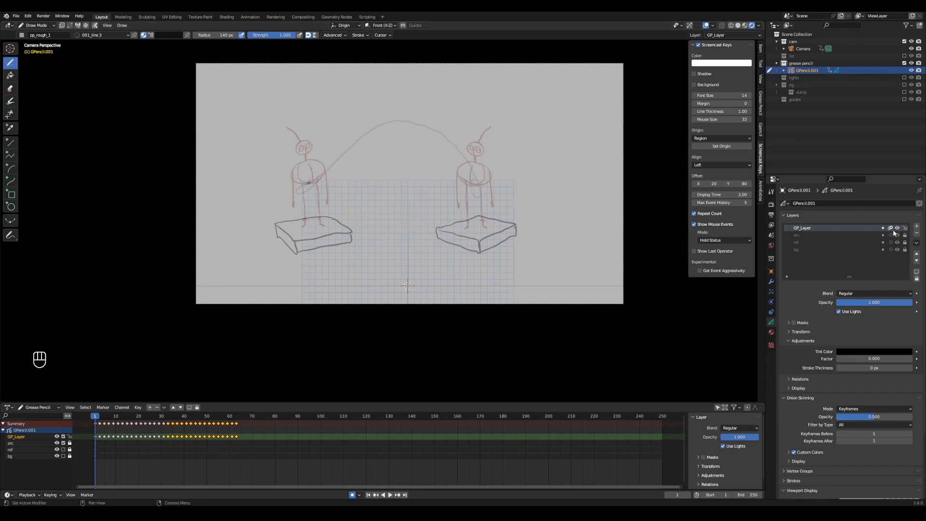
pyautogui.click(744, 25)
pyautogui.click(713, 26)
pyautogui.press('Up')
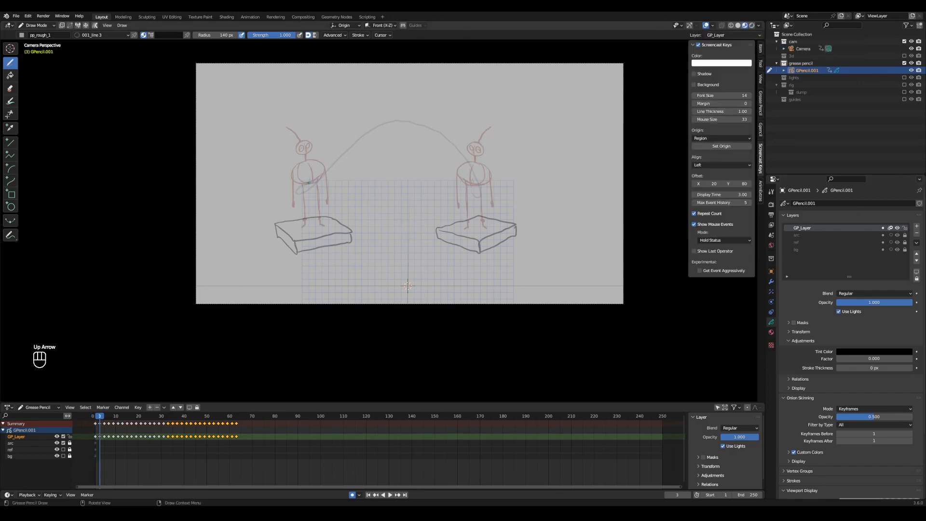
pyautogui.scroll(-4, 864, 401)
pyautogui.click(859, 388)
pyautogui.press('Down')
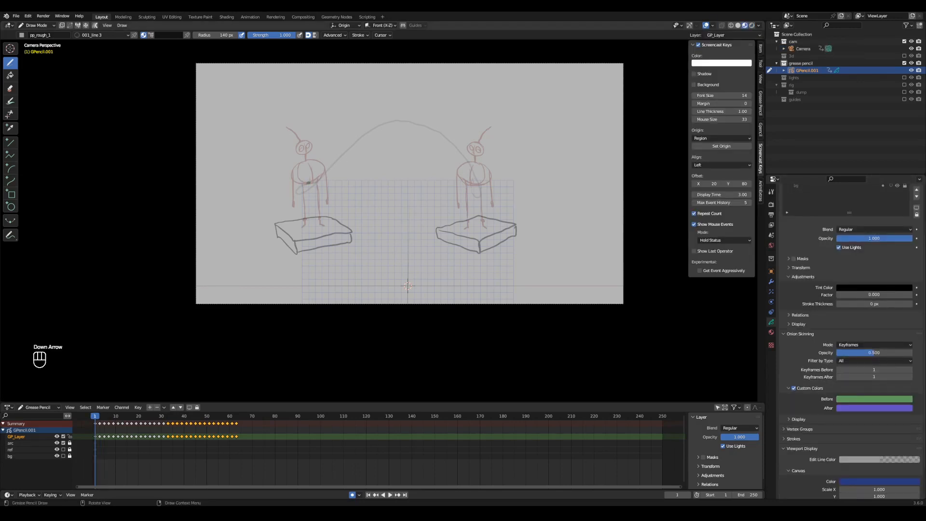
# - Plot the body's position with dots along the arc on successive keyframes and play back the spacing
pyautogui.press('Up')
pyautogui.press('Up')
pyautogui.press('Up')
pyautogui.press('Up')
pyautogui.press('Up')
pyautogui.press('Up')
pyautogui.press('Up')
pyautogui.press('Up')
pyautogui.press('Up')
pyautogui.press('Up')
pyautogui.press('Up')
pyautogui.press('Up')
pyautogui.press('Up')
pyautogui.press('Up')
pyautogui.press('Up')
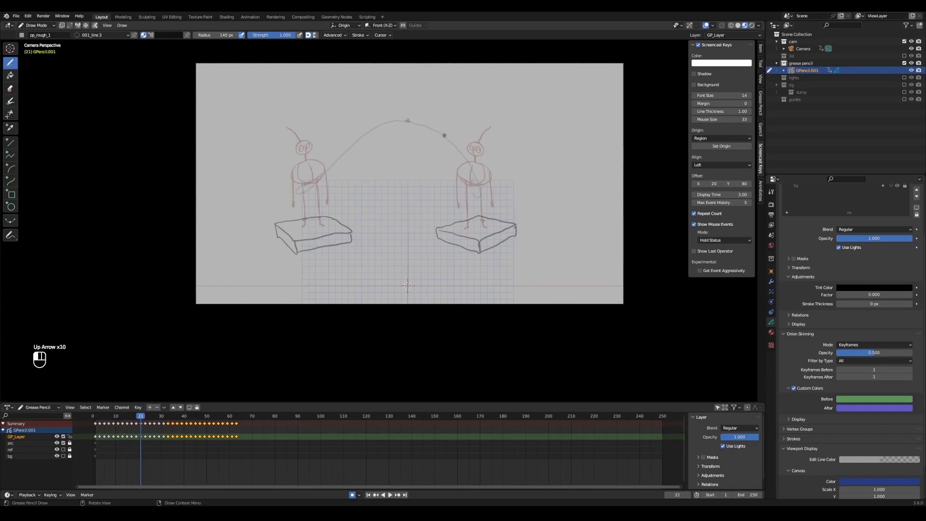
pyautogui.press('space')
pyautogui.press('space')
pyautogui.press('space')
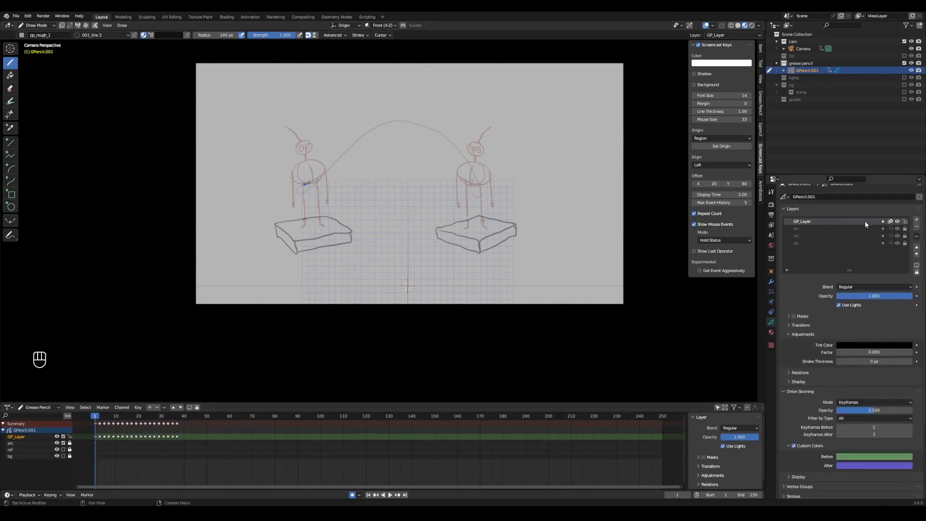
# - Duplicate the dot layer with empty keyframes, name the copy body, and lock the dot layer with its onion skinning off
pyautogui.click(916, 236)
pyautogui.click(869, 245)
pyautogui.click(905, 221)
pyautogui.click(891, 221)
pyautogui.doubleClick(807, 229)
pyautogui.write('body')
pyautogui.press('Return')
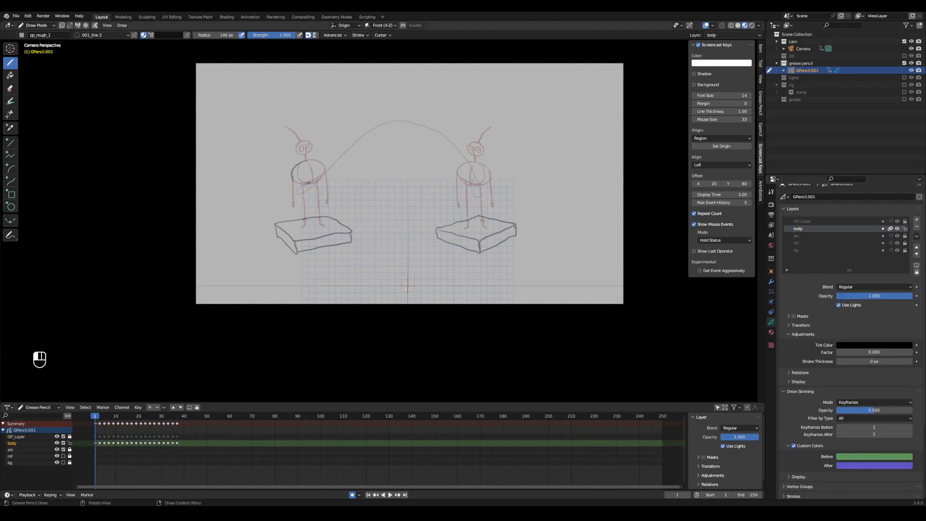
# - Draw the body as a rounded shape at the position dot on each keyframe along the jump arc
pyautogui.press('Up')
pyautogui.press('Up')
pyautogui.press('Up')
pyautogui.press('Up')
pyautogui.press('Up')
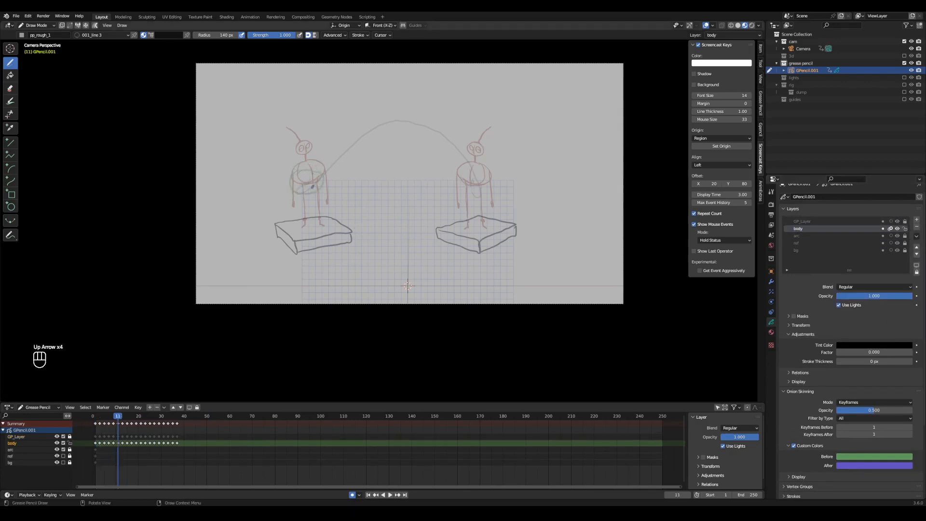
pyautogui.press('Up')
pyautogui.press('Up')
pyautogui.press('Up')
pyautogui.press('Up')
pyautogui.press('Up')
pyautogui.press('Up')
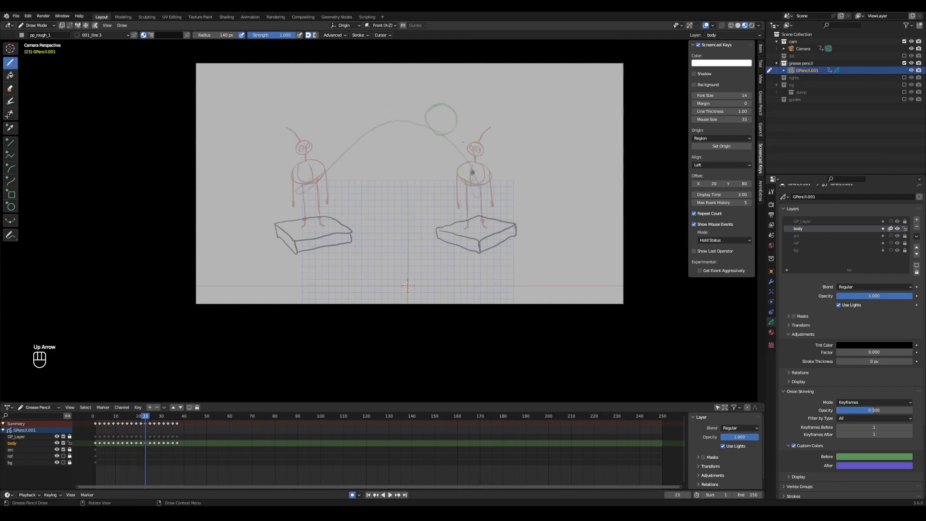
pyautogui.press('Up')
pyautogui.press('Up')
pyautogui.press('Up')
pyautogui.press('Up')
pyautogui.press('Up')
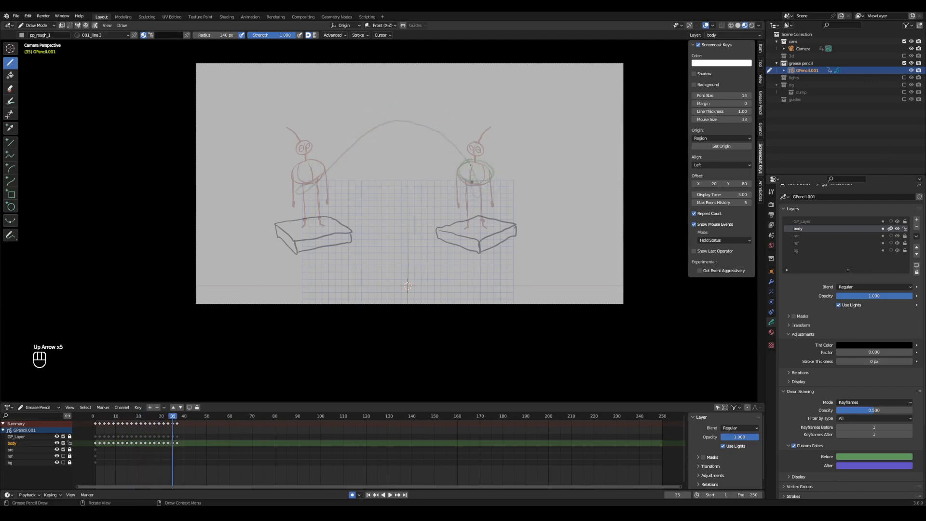
pyautogui.moveTo(466, 163); pyautogui.dragTo(490, 180)
# - Play back and scrub the body shapes from frame 1 to check the jump's motion
pyautogui.click(96, 415)
pyautogui.press('space')
pyautogui.press('space')
pyautogui.click(100, 416)
pyautogui.press('space')
pyautogui.press('space')
pyautogui.moveTo(107, 415); pyautogui.dragTo(137, 416)
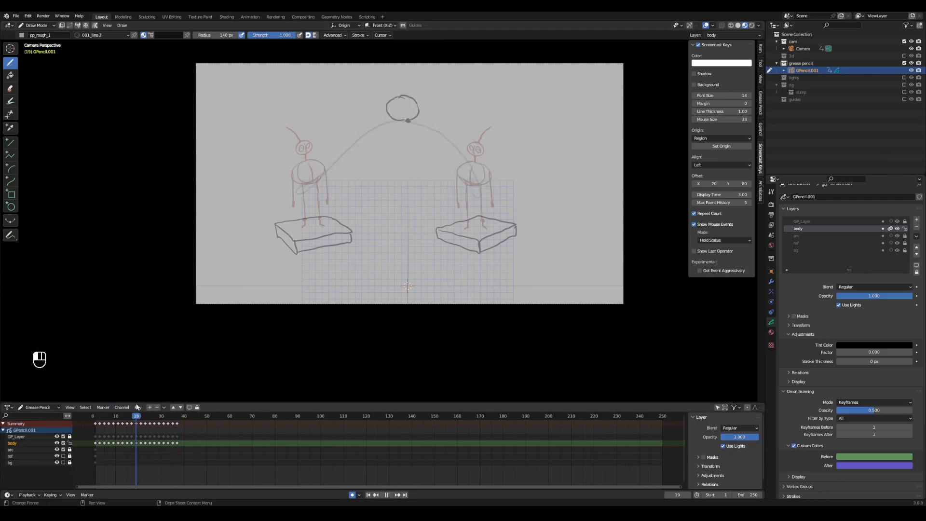
pyautogui.click(96, 417)
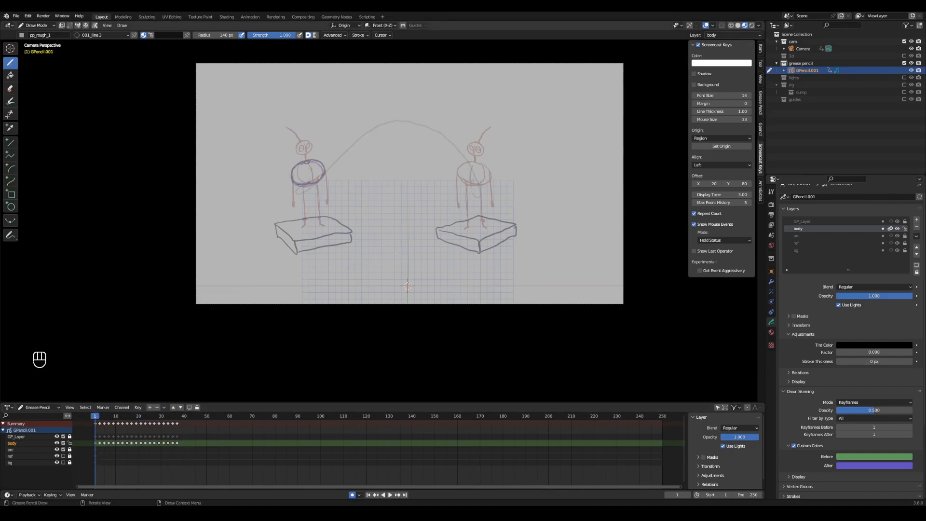
# - Draw a curved centre line through the body shape on each keyframe up to frame 37
pyautogui.press('Up')
pyautogui.press('Up')
pyautogui.press('Up')
pyautogui.press('Up')
pyautogui.press('Up')
pyautogui.press('Up')
pyautogui.press('Up')
pyautogui.press('Up')
pyautogui.press('Up')
pyautogui.press('Up')
pyautogui.press('Up')
pyautogui.press('Up')
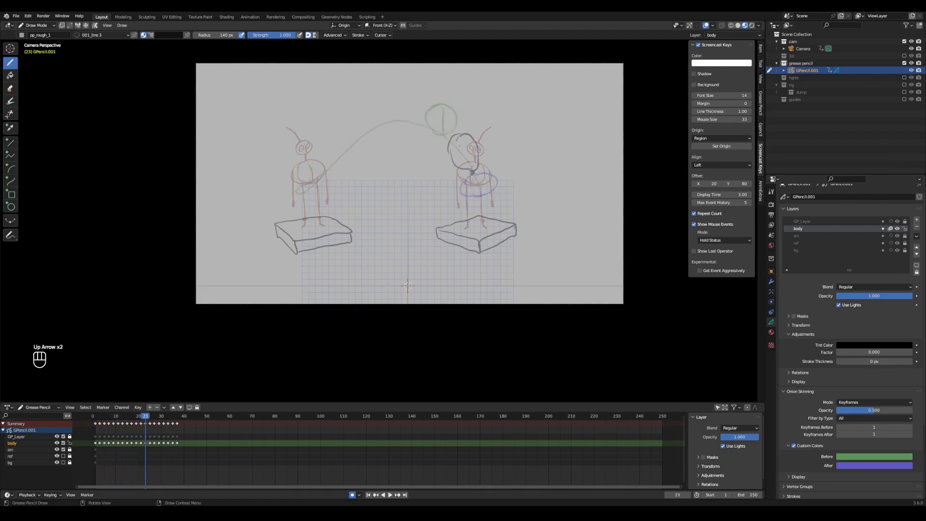
pyautogui.press('Down')
pyautogui.press('Up')
pyautogui.press('Up')
pyautogui.press('Up')
pyautogui.press('Up')
pyautogui.press('Up')
pyautogui.press('Up')
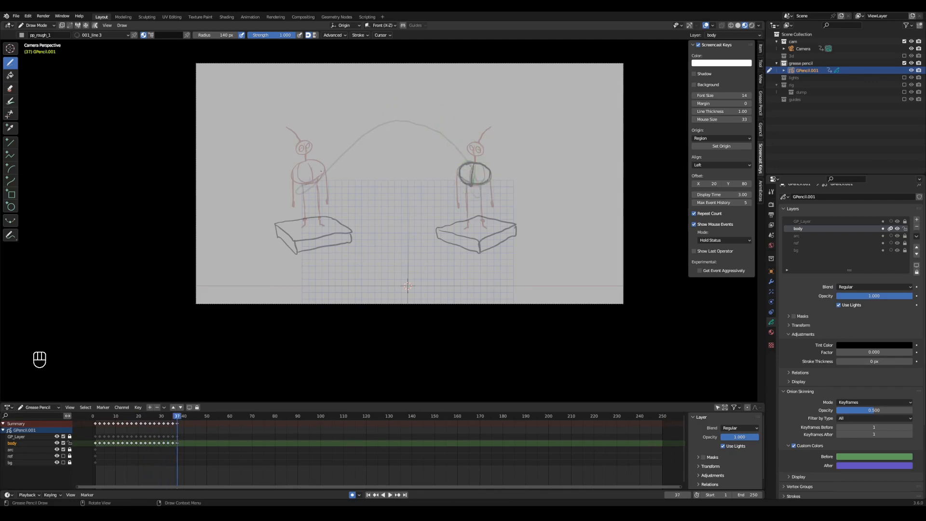
# - Play back the body animation with its centre lines from the first frame
pyautogui.click(95, 415)
pyautogui.press('space')
pyautogui.press('space')
pyautogui.click(95, 416)
pyautogui.press('space')
pyautogui.click(97, 416)
pyautogui.press('space')
pyautogui.click(95, 416)
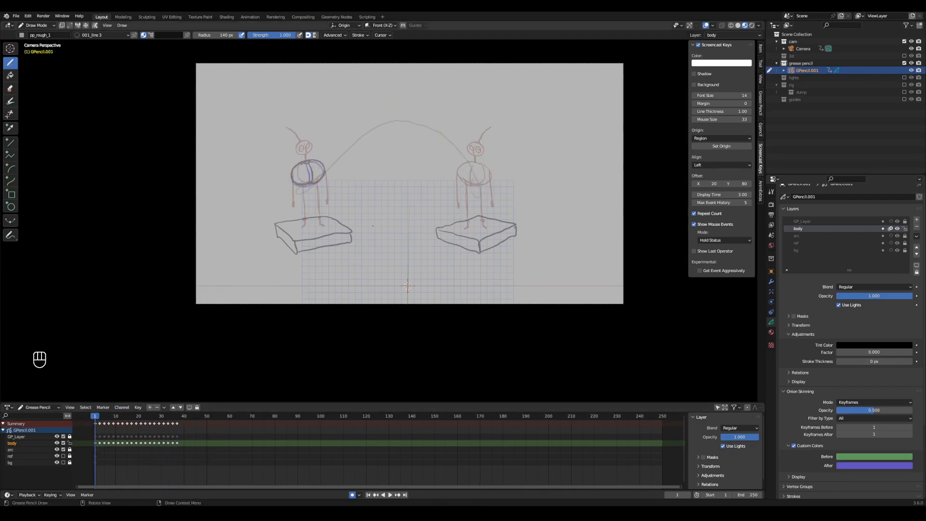
# - Duplicate the body layer with empty keyframes and rename the new layer feet
pyautogui.click(917, 236)
pyautogui.click(890, 246)
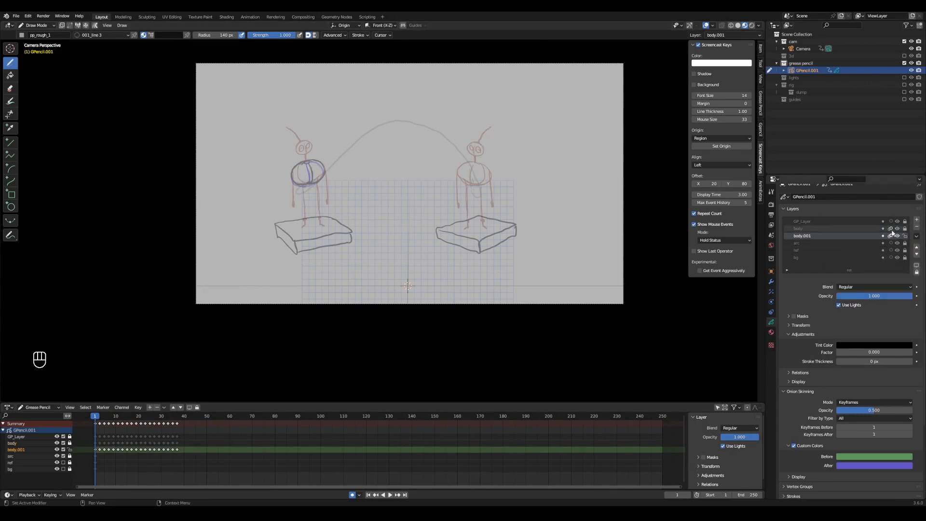
pyautogui.doubleClick(802, 236)
pyautogui.write('feet')
pyautogui.press('Return')
# - Draw the feet on the starting platform on each keyframe from frame 1 through the take-off
pyautogui.press('Up')
pyautogui.press('Up')
pyautogui.press('Up')
pyautogui.press('Up')
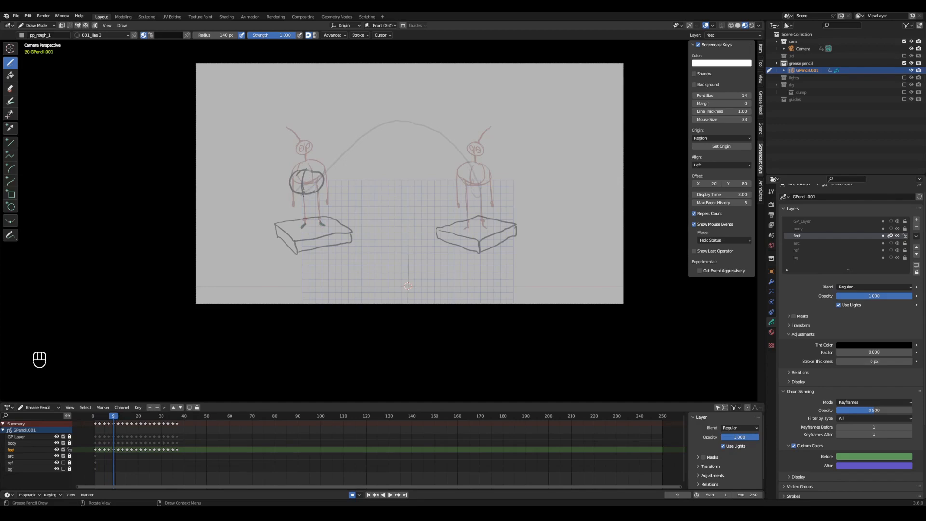
pyautogui.press('Up')
pyautogui.press('Up')
pyautogui.press('Up')
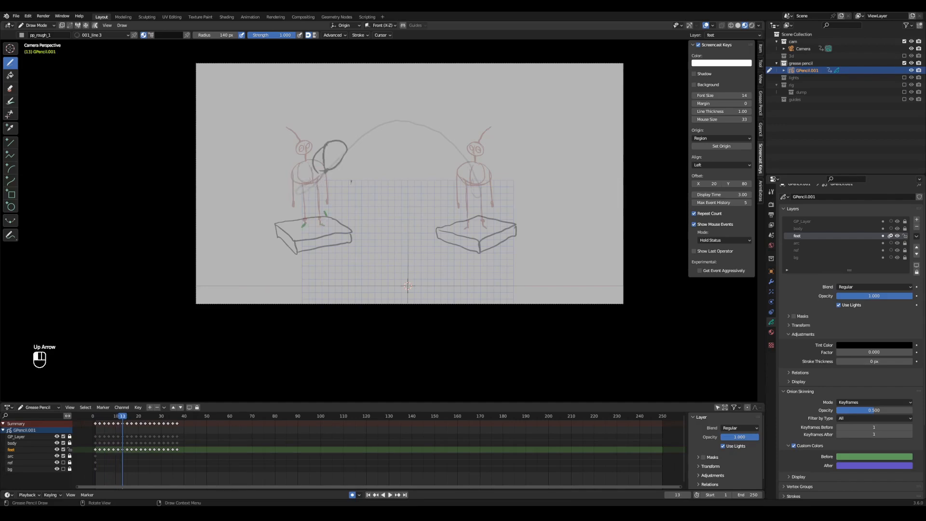
# - Draw the airborne feet on the keyframes from frame 13 to frame 21
pyautogui.press('Up')
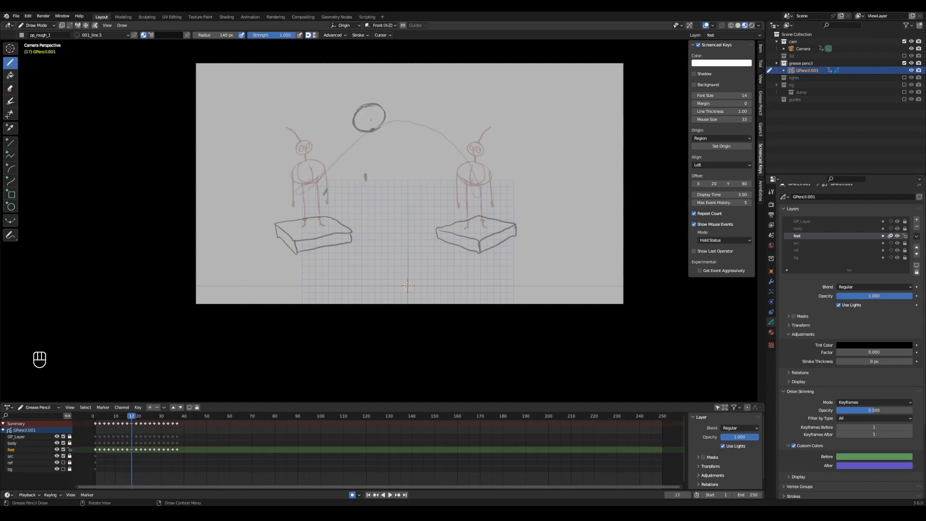
pyautogui.press('Up')
pyautogui.press('Up')
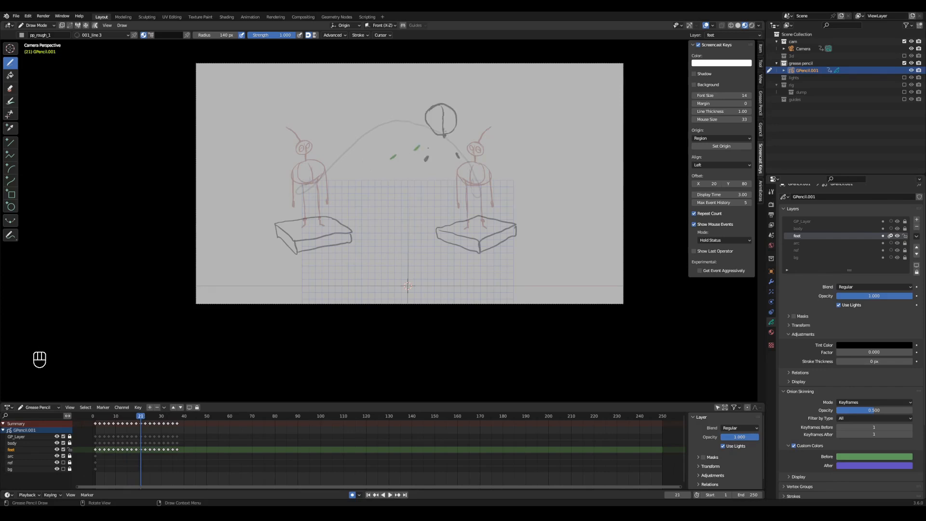
# - Draw the feet coming down onto the second platform on the keyframes through frame 33, flipping between neighbouring keyframes for spacing
pyautogui.press('Down')
pyautogui.press('Down')
pyautogui.press('Down')
pyautogui.press('Down')
pyautogui.press('Up')
pyautogui.press('Down')
pyautogui.press('Up')
pyautogui.press('Up')
pyautogui.press('Up')
pyautogui.press('Up')
pyautogui.press('Up')
pyautogui.press('Down')
pyautogui.press('Down')
pyautogui.press('Down')
pyautogui.press('Down')
pyautogui.press('Down')
pyautogui.press('Down')
pyautogui.press('Up')
pyautogui.press('Up')
pyautogui.press('Up')
pyautogui.press('Up')
pyautogui.press('Up')
pyautogui.press('Up')
pyautogui.press('Down')
pyautogui.press('Up')
pyautogui.press('Up')
pyautogui.press('Down')
pyautogui.press('Down')
pyautogui.press('Down')
pyautogui.press('Up')
pyautogui.press('Up')
pyautogui.press('Up')
pyautogui.press('Up')
pyautogui.press('Up')
pyautogui.press('Up')
pyautogui.press('Up')
pyautogui.press('Up')
pyautogui.press('Up')
pyautogui.press('Up')
pyautogui.press('Down')
pyautogui.press('Down')
pyautogui.press('Down')
pyautogui.press('Down')
pyautogui.press('Down')
pyautogui.press('Down')
pyautogui.press('Down')
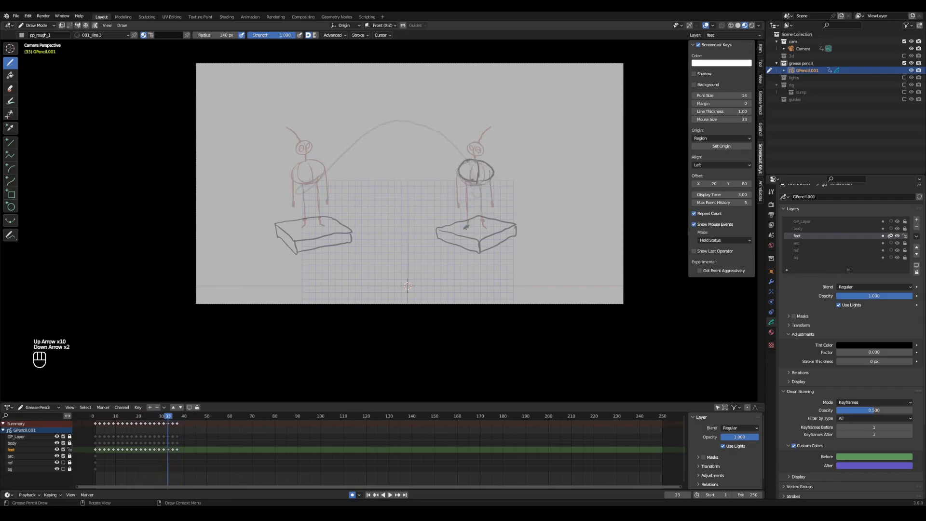
# - Draw the raised foot lowering toward the second platform on the keyframes around frame 31
pyautogui.press('Up')
pyautogui.press('Down')
pyautogui.press('Down')
pyautogui.press('Up')
pyautogui.press('Up')
pyautogui.press('Up')
pyautogui.click(506, 205)
pyautogui.press('Up')
pyautogui.press('Up')
pyautogui.moveTo(493, 207); pyautogui.dragTo(487, 208)
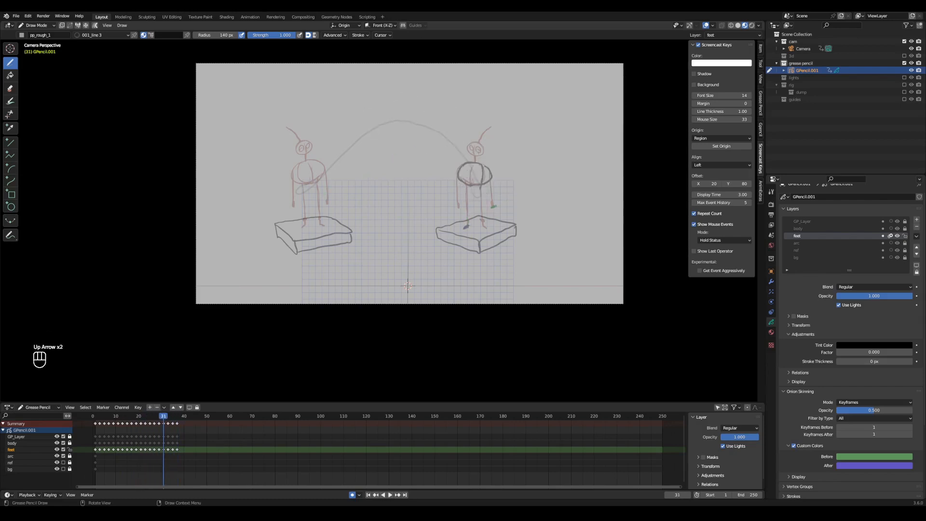
pyautogui.press('Up')
pyautogui.press('Up')
pyautogui.press('Up')
# - Flip back and forth through the feet keyframes to check their spacing across the jump
pyautogui.press('Down')
pyautogui.press('Down')
pyautogui.press('Down')
pyautogui.press('Down')
pyautogui.press('Down')
pyautogui.press('Down')
pyautogui.press('Down')
pyautogui.press('Down')
pyautogui.press('Down')
pyautogui.press('Up')
pyautogui.press('Up')
pyautogui.press('Up')
pyautogui.press('Up')
pyautogui.press('Up')
pyautogui.press('Up')
pyautogui.press('Down')
pyautogui.press('Down')
pyautogui.press('Down')
pyautogui.press('Down')
pyautogui.press('Down')
pyautogui.press('Down')
pyautogui.press('Down')
# - Play back the body and feet animation and save the file
pyautogui.press('space')
pyautogui.click(121, 416)
pyautogui.press('space')
pyautogui.hotkey('ctrl', 's')
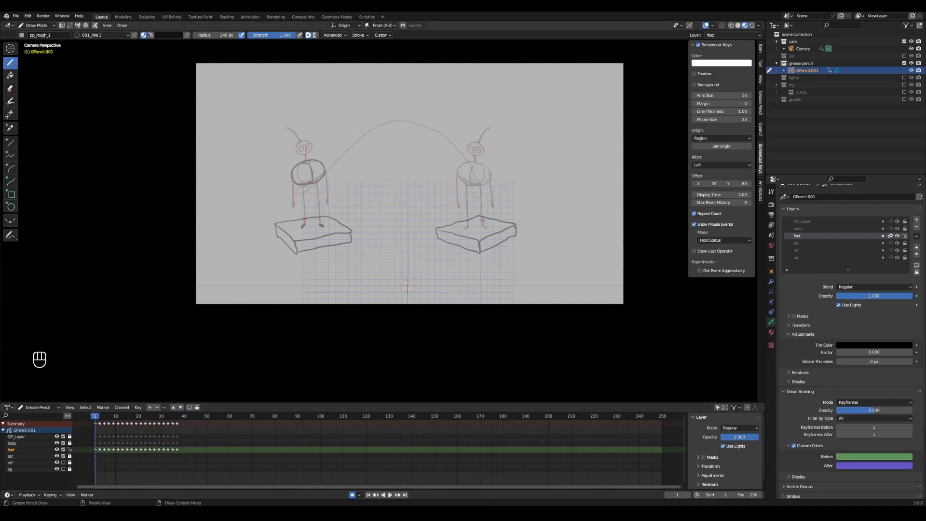
# - Duplicate the feet layer with empty keyframes and rename the new layer legs
pyautogui.click(917, 236)
pyautogui.click(885, 242)
pyautogui.write('legs')
pyautogui.press('Return')
# - Draw one leg connecting the body to its foot on the keyframes from frame 1 to frame 17
pyautogui.press('Up')
pyautogui.press('Up')
pyautogui.press('Up')
pyautogui.press('Up')
pyautogui.press('Up')
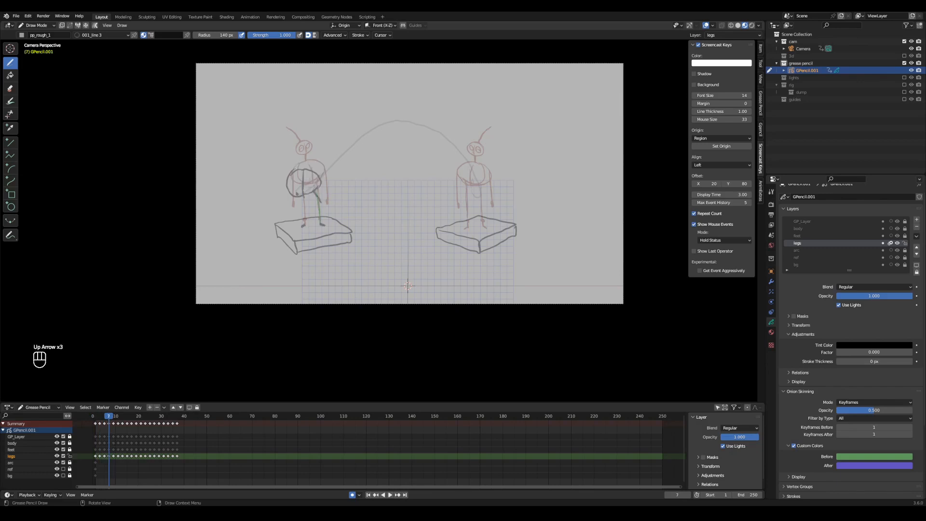
pyautogui.press('Down')
pyautogui.press('Down')
pyautogui.press('Down')
pyautogui.press('Down')
pyautogui.press('Down')
pyautogui.press('Down')
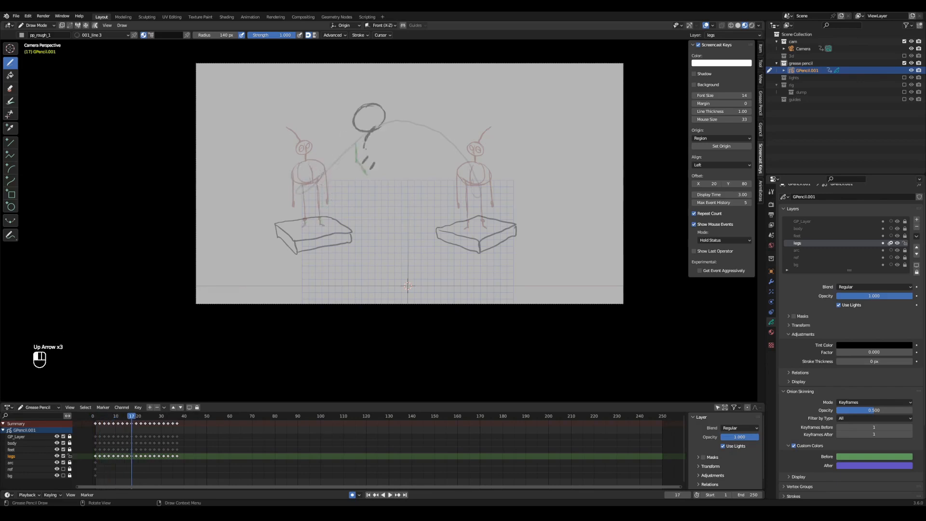
# - Add the second leg between the body and the other foot on the keyframes up to frame 13
pyautogui.press('Up')
pyautogui.press('Up')
pyautogui.press('Up')
pyautogui.press('Down')
pyautogui.press('Down')
pyautogui.press('Down')
pyautogui.press('Up')
pyautogui.press('Up')
pyautogui.press('Up')
pyautogui.press('Up')
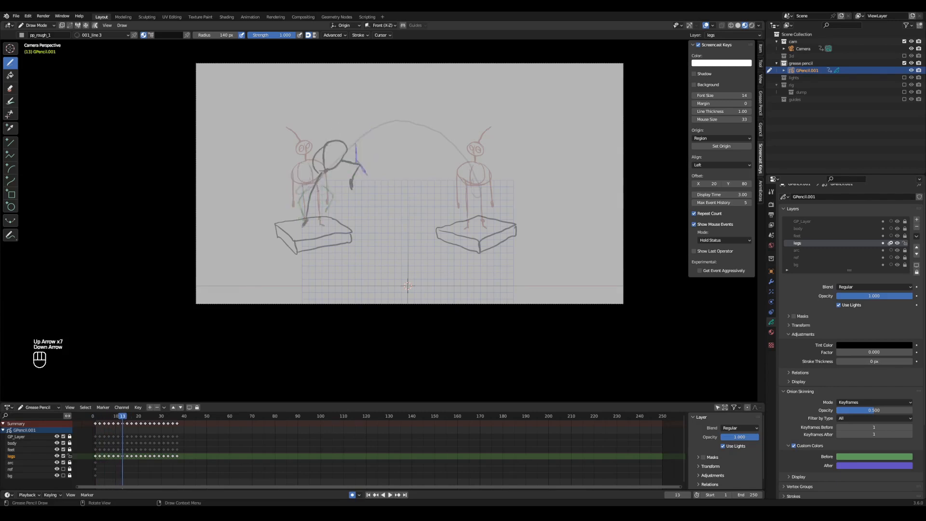
# - Continue drawing the second leg between the body and its foot on the keyframes from frame 13 to frame 27
pyautogui.press('Up')
pyautogui.press('Up')
pyautogui.press('Up')
pyautogui.press('Up')
pyautogui.press('Up')
pyautogui.press('Up')
pyautogui.press('Up')
pyautogui.press('Up')
pyautogui.press('Up')
pyautogui.press('Down')
pyautogui.press('Down')
pyautogui.press('Down')
pyautogui.press('Down')
pyautogui.press('Down')
pyautogui.press('Down')
pyautogui.press('Up')
pyautogui.press('Up')
pyautogui.press('Up')
pyautogui.press('Up')
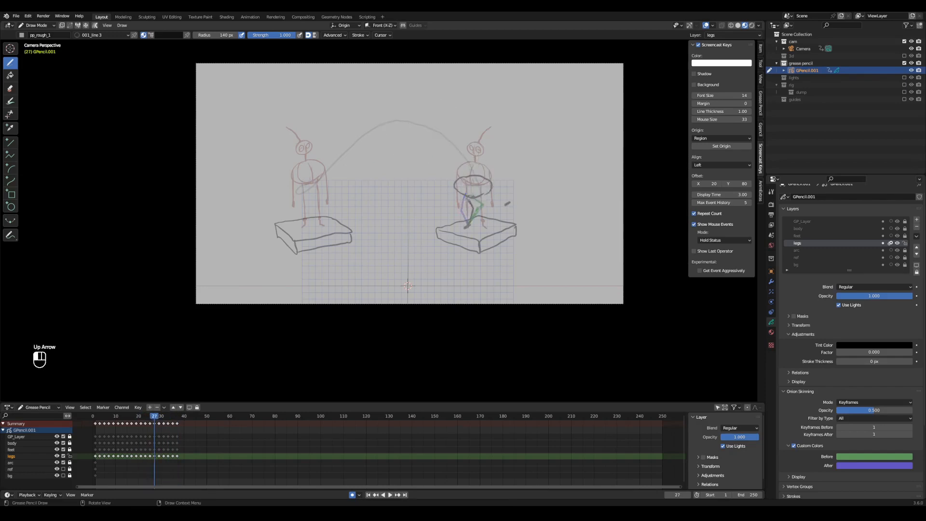
# - Complete the second leg on the landing keyframes through frame 37
pyautogui.press('Down')
pyautogui.press('Down')
pyautogui.press('Down')
pyautogui.press('Down')
pyautogui.press('Down')
pyautogui.press('Up')
pyautogui.press('Up')
pyautogui.press('Up')
pyautogui.press('Up')
pyautogui.press('Up')
pyautogui.press('Up')
pyautogui.press('Up')
pyautogui.press('Up')
pyautogui.press('Up')
pyautogui.press('Up')
# - Play back the jump with the legs and scrub through its opening frames to check the motion
pyautogui.press('space')
pyautogui.click(99, 416)
pyautogui.press('space')
pyautogui.press('space')
pyautogui.press('space')
pyautogui.moveTo(101, 416); pyautogui.dragTo(127, 417)
pyautogui.press('space')
pyautogui.press('space')
# - Unlock the feet layer, adjust the feet and legs on the mid-air keyframes around frame 19, and play back the jump
pyautogui.press('Up')
pyautogui.click(905, 236)
pyautogui.press('Up')
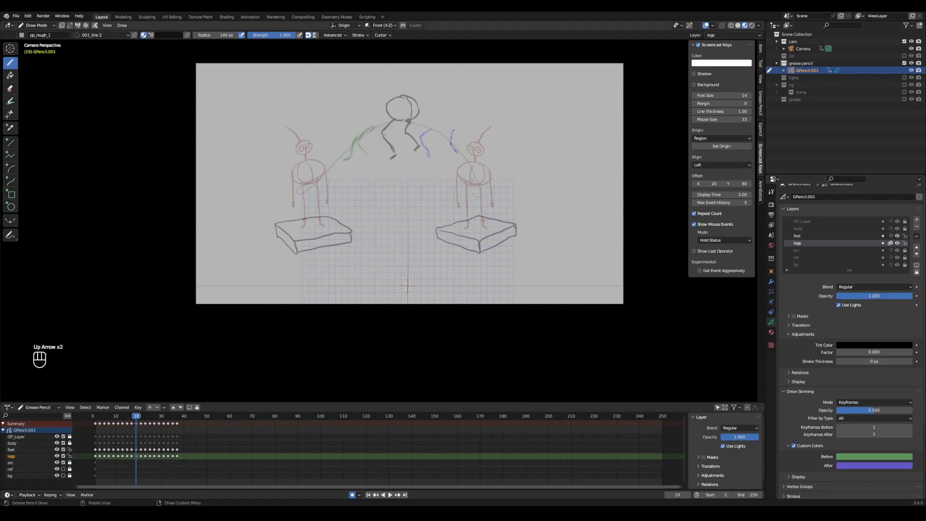
pyautogui.press('Up')
pyautogui.press('Up')
pyautogui.press('Up')
pyautogui.press('Up')
pyautogui.press('Up')
pyautogui.press('space')
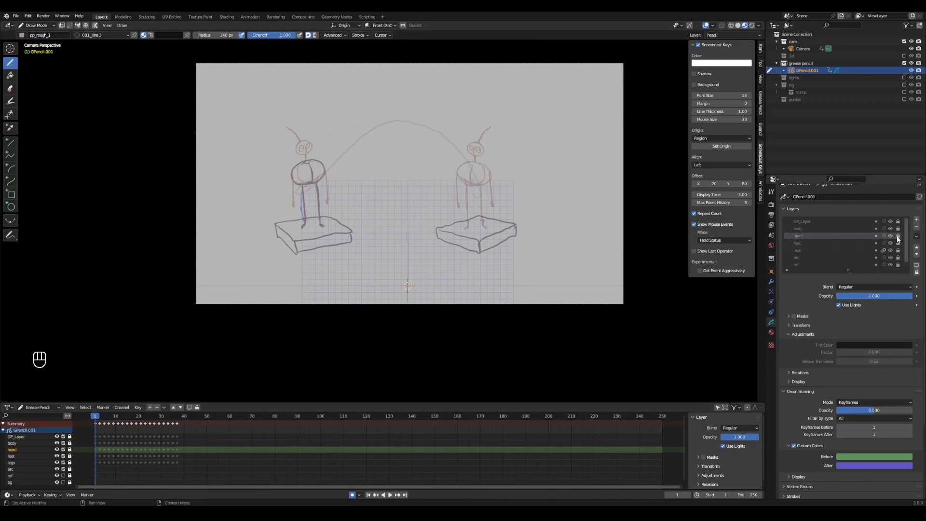
# - Unlock the head layer and duplicate its later keyframes to extend the layer to frame 61
pyautogui.click(899, 236)
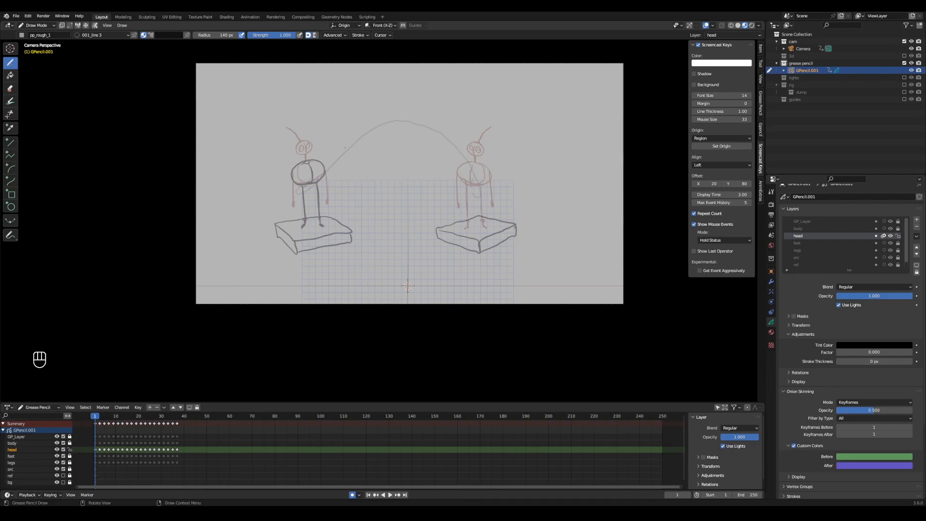
pyautogui.moveTo(169, 416); pyautogui.dragTo(130, 426)
pyautogui.moveTo(130, 426); pyautogui.dragTo(149, 421)
pyautogui.hotkey('shift', 'd')
pyautogui.press('f')
pyautogui.press('g')
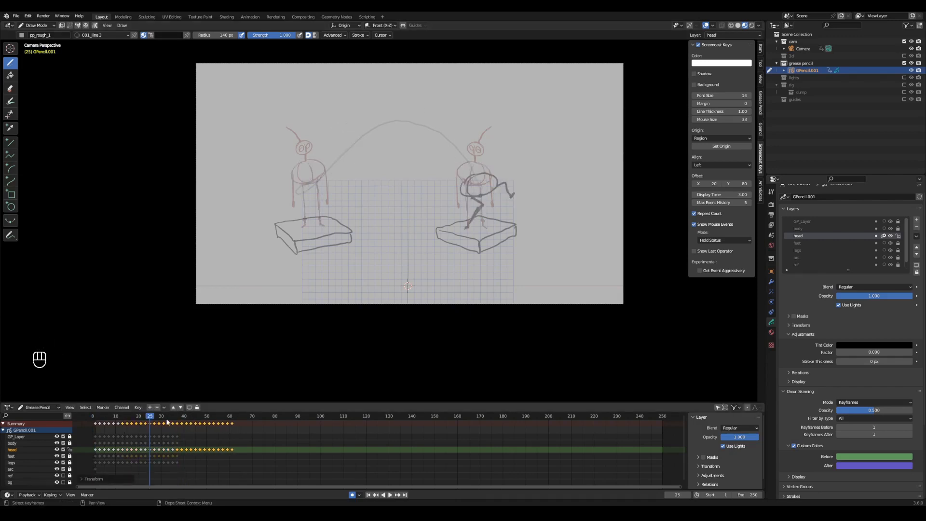
# - Draw the head as a small circle above the body on the keyframes from frame 1 to frame 9
pyautogui.press('Up')
pyautogui.press('Up')
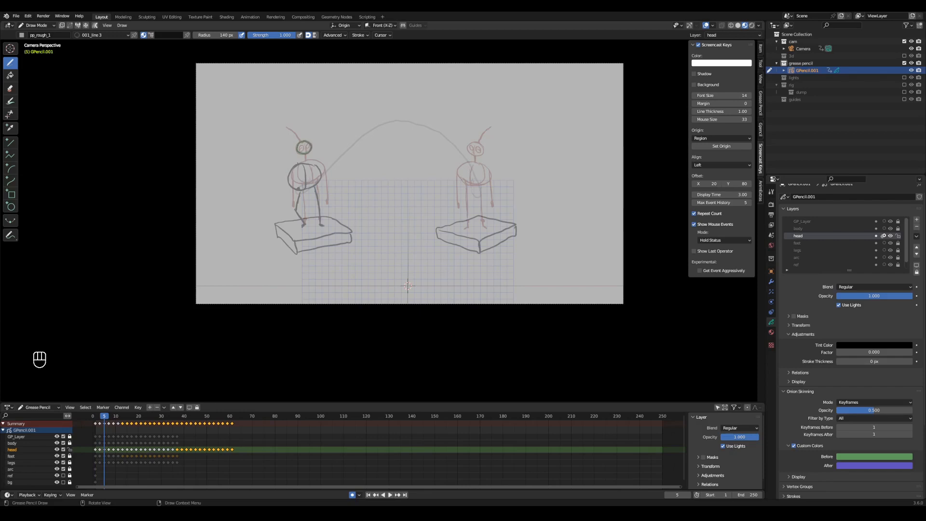
pyautogui.press('Up')
pyautogui.press('Up')
pyautogui.press('Up')
pyautogui.press('Up')
pyautogui.press('Up')
pyautogui.press('Up')
pyautogui.press('Up')
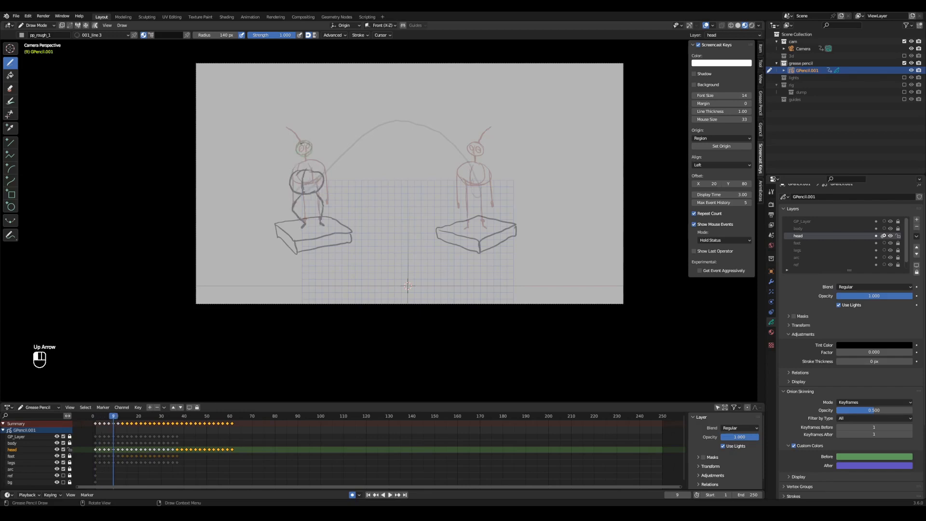
# - Draw the head through the takeoff and mid-air keyframes up to frame 23, checking against the earlier poses
pyautogui.press('Down')
pyautogui.press('Down')
pyautogui.press('Down')
pyautogui.press('Down')
pyautogui.press('Up')
pyautogui.press('Up')
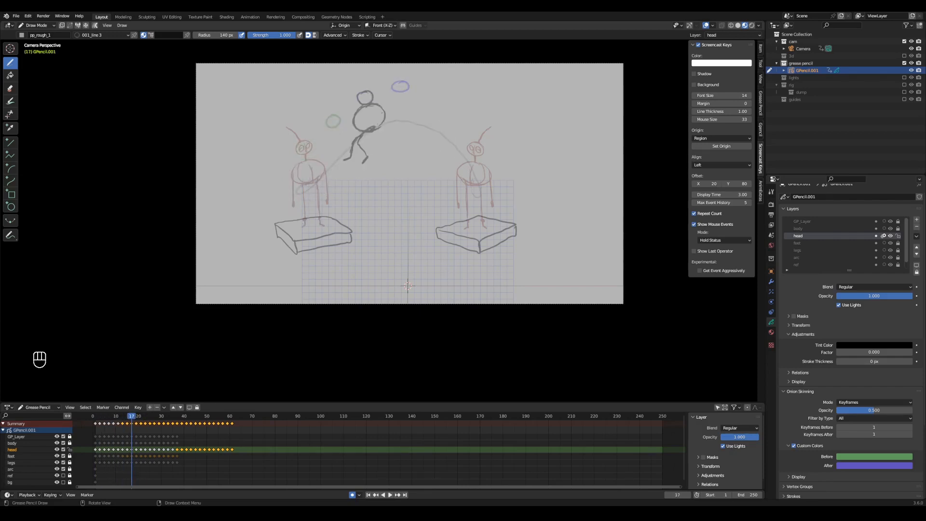
pyautogui.press('Up')
pyautogui.press('Up')
pyautogui.press('Up')
pyautogui.press('Up')
pyautogui.press('Up')
pyautogui.press('Up')
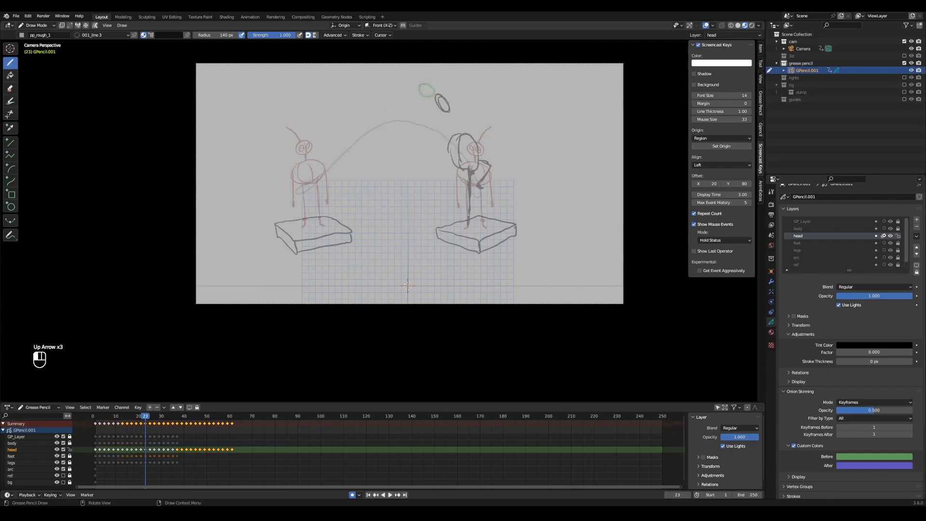
# - Draw the head on the landing and settling keyframes from frame 25 to frame 45
pyautogui.press('Up')
pyautogui.press('Up')
pyautogui.press('Up')
pyautogui.press('Up')
pyautogui.press('Down')
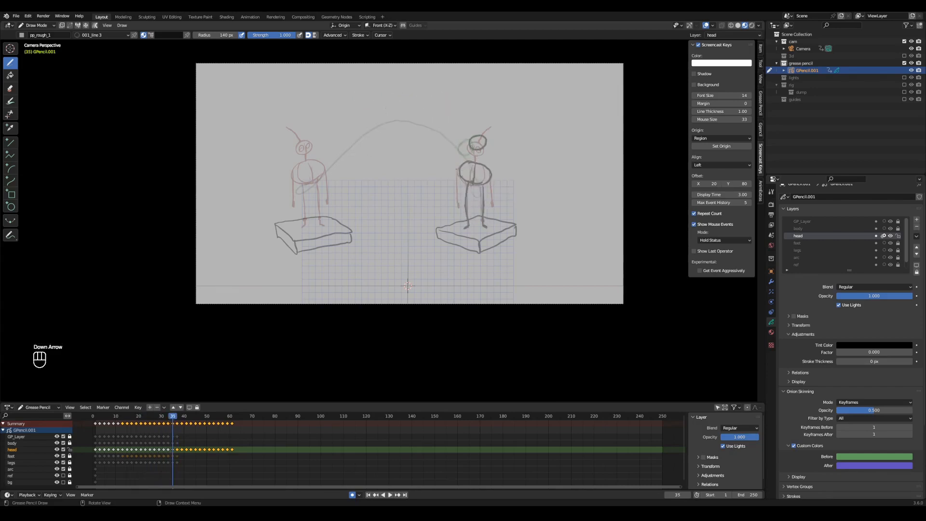
pyautogui.press('Up')
pyautogui.press('Up')
pyautogui.press('Up')
pyautogui.press('Up')
pyautogui.press('Up')
pyautogui.press('Up')
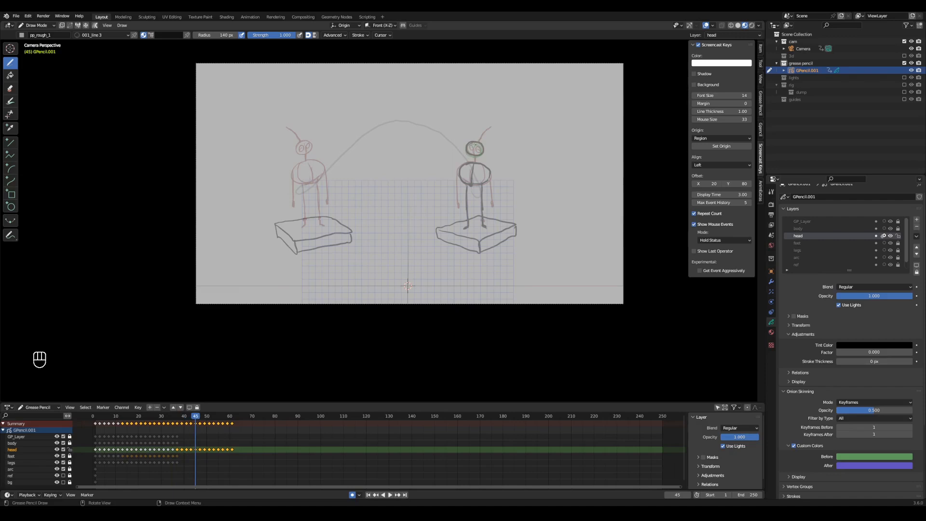
# - Remove the surplus head keyframes after frame 47, play back the animation, and save the file
pyautogui.press('space')
pyautogui.press('space')
pyautogui.press('space')
pyautogui.press('space')
pyautogui.press('space')
pyautogui.press('space')
pyautogui.hotkey('ctrl', 's')
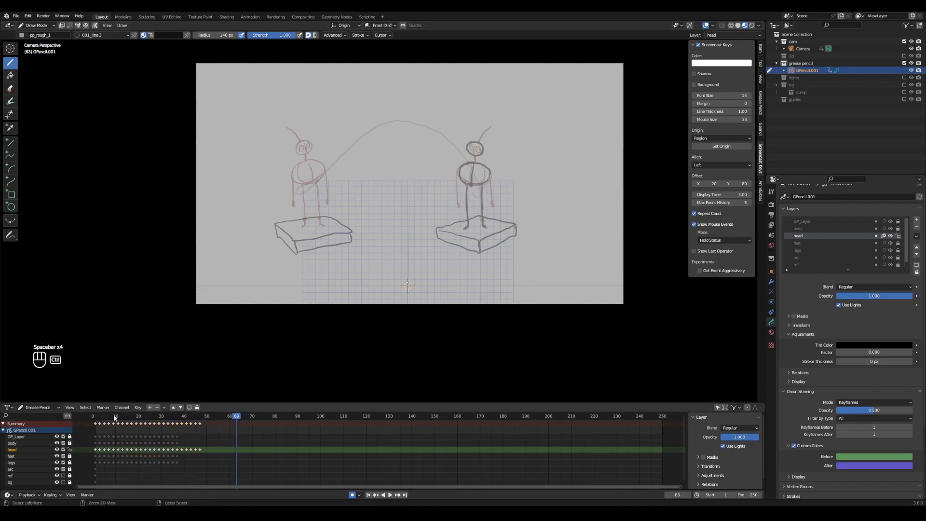
# - Return to frame 1, show the scene's output settings, and step through the opening frames one at a time
pyautogui.click(95, 416)
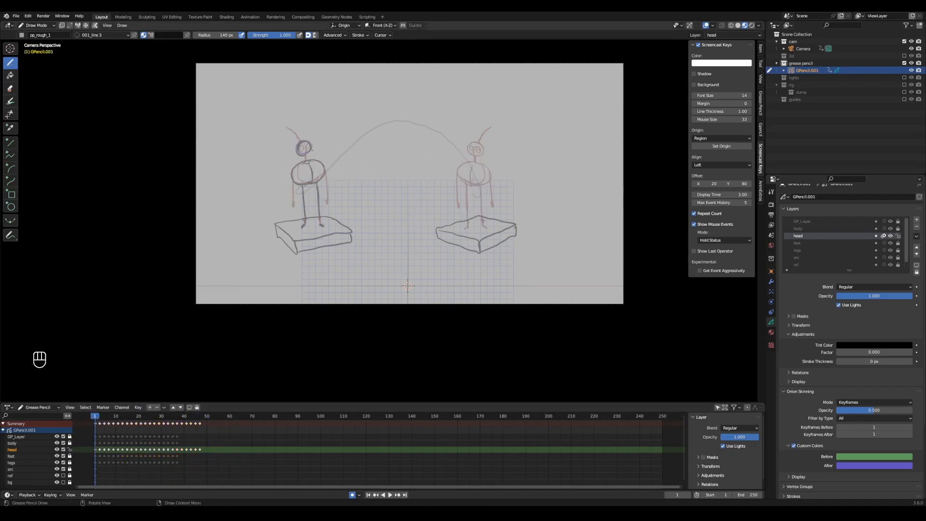
pyautogui.click(771, 215)
pyautogui.press('Right')
pyautogui.press('Right')
pyautogui.press('Right')
pyautogui.press('Left')
pyautogui.press('Left')
pyautogui.press('Left')
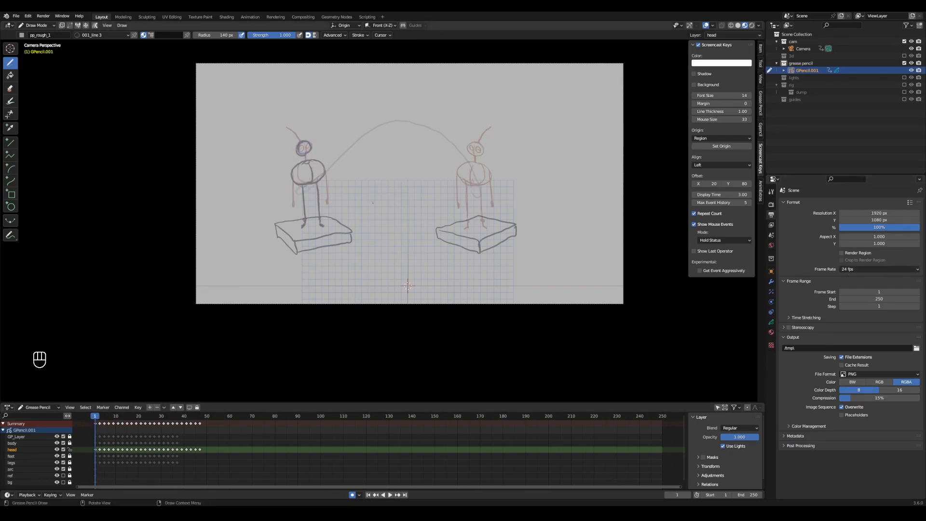
# - Step back and forth through the first head keyframes to examine the movement into the crouch
pyautogui.press('Up')
pyautogui.press('Up')
pyautogui.press('Up')
pyautogui.press('Down')
pyautogui.press('Down')
pyautogui.press('Up')
pyautogui.press('Up')
pyautogui.press('Up')
pyautogui.press('Up')
pyautogui.press('Down')
pyautogui.press('Down')
pyautogui.press('Down')
pyautogui.press('Down')
pyautogui.press('Down')
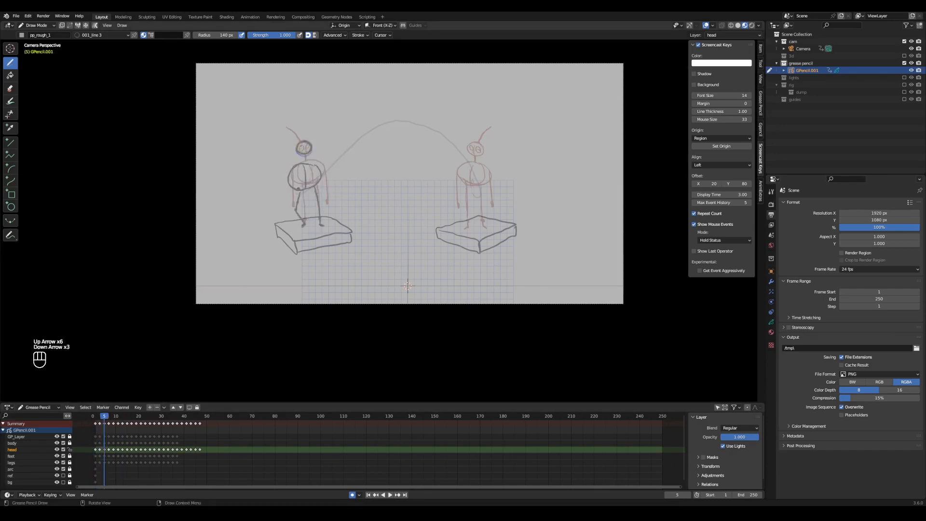
# - Step through the keyframes from frame 5 to the landing to examine the head's path and spacing
pyautogui.press('Up')
pyautogui.press('Up')
pyautogui.press('Up')
pyautogui.press('Up')
pyautogui.press('Up')
pyautogui.press('Up')
pyautogui.press('Up')
pyautogui.press('Up')
pyautogui.press('Up')
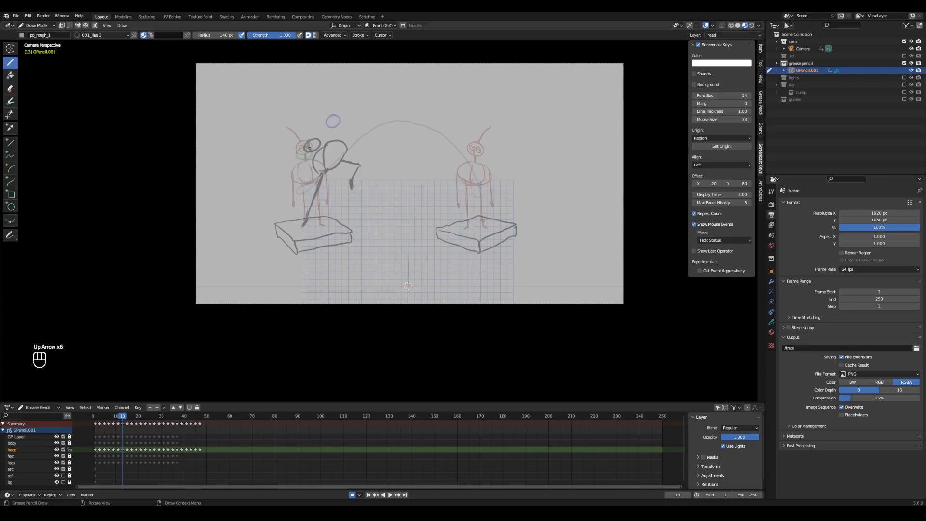
pyautogui.press('Up')
pyautogui.press('Up')
pyautogui.press('Up')
pyautogui.press('Up')
pyautogui.press('Up')
pyautogui.press('Up')
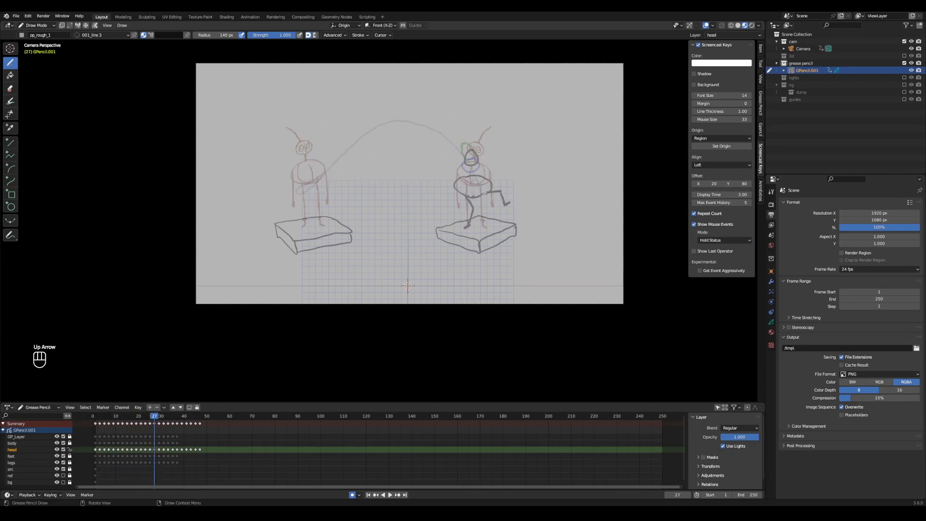
pyautogui.press('Up')
pyautogui.press('Up')
pyautogui.press('Up')
pyautogui.press('Up')
pyautogui.press('Up')
# - Return to frame 1 and step through the head keyframes to the mid-air pose at frame 19 to examine the drawings
pyautogui.hotkey('shift', 'Left')
pyautogui.press('Up')
pyautogui.press('Up')
pyautogui.press('Up')
pyautogui.press('Up')
pyautogui.press('Up')
pyautogui.press('Up')
pyautogui.press('Up')
pyautogui.press('Up')
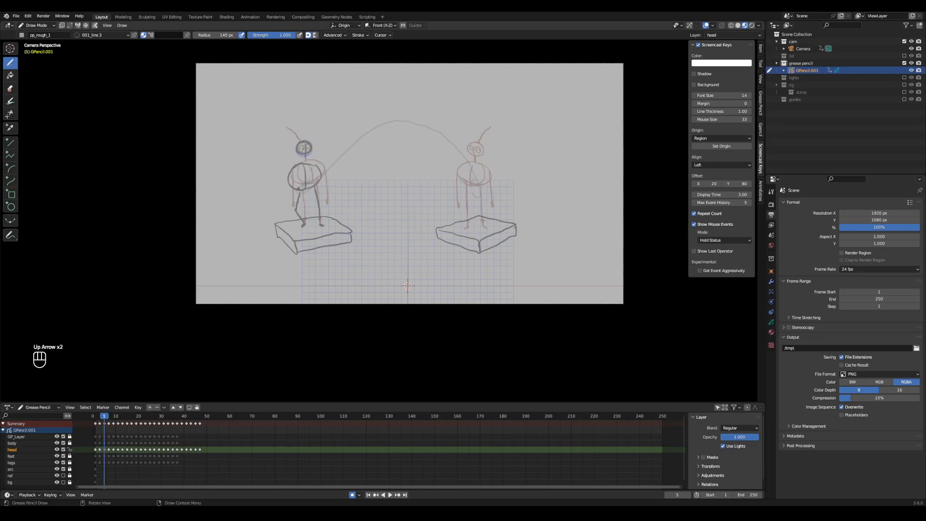
pyautogui.press('Up')
pyautogui.press('Up')
pyautogui.press('Up')
pyautogui.press('Up')
pyautogui.press('Up')
pyautogui.press('Up')
pyautogui.press('Up')
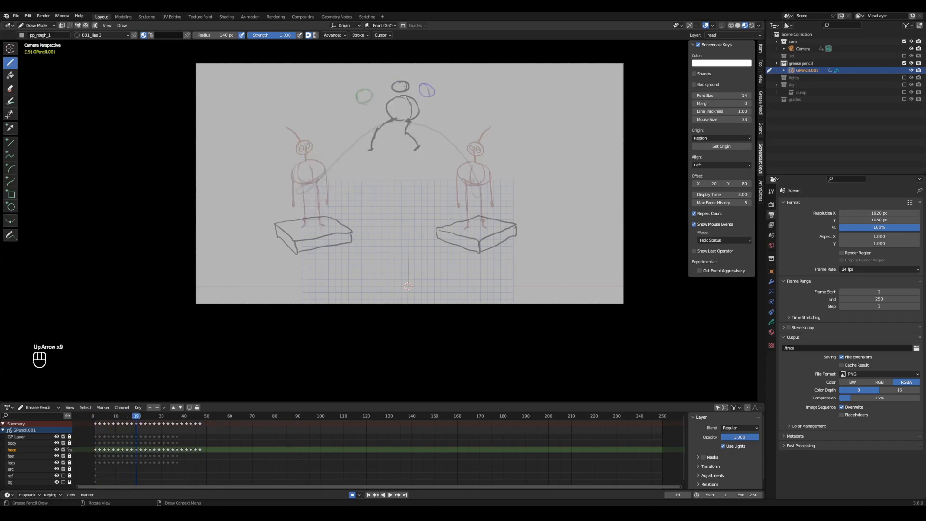
# - Step through the head keyframes from frame 19 to the landing pose at frame 37 to examine the head's motion
pyautogui.press('Up')
pyautogui.press('Up')
pyautogui.press('Up')
pyautogui.press('Up')
pyautogui.press('Up')
pyautogui.press('Up')
pyautogui.press('Up')
pyautogui.press('Up')
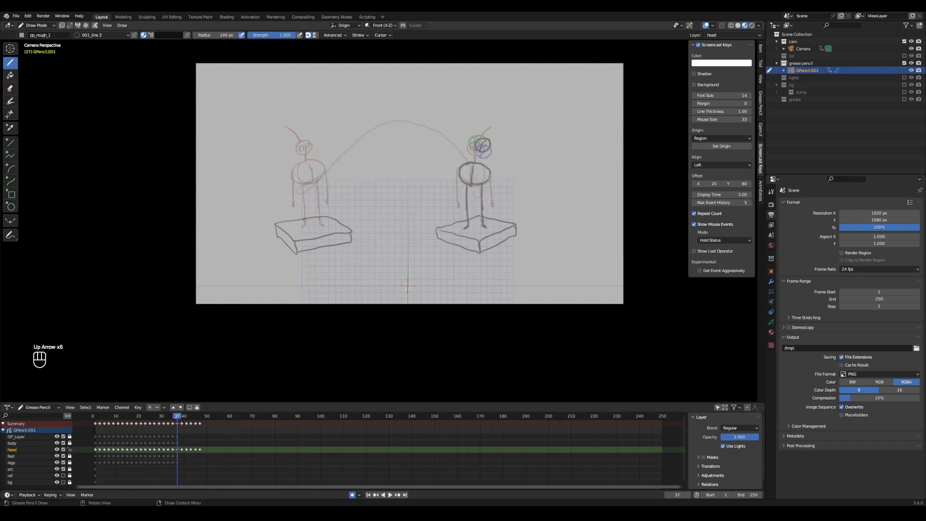
pyautogui.press('Down')
pyautogui.press('Up')
# - Play back the animation from frame 1 to check the head's movement and save the file
pyautogui.click(95, 416)
pyautogui.press('space')
pyautogui.press('space')
pyautogui.click(95, 416)
pyautogui.press('space')
pyautogui.press('Escape')
pyautogui.hotkey('ctrl', 's')
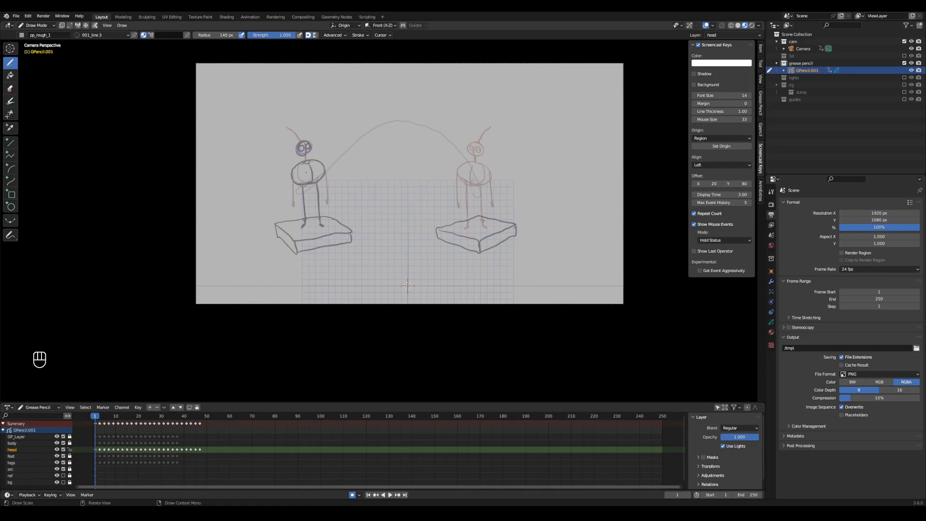
# - Play the animation once more from frame 1 and lock the head layer
pyautogui.press('space')
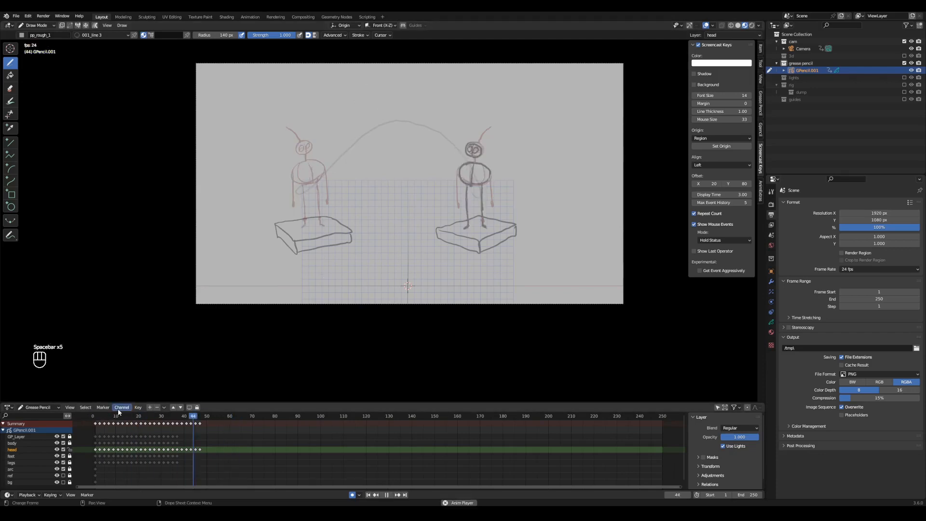
pyautogui.press('Escape')
pyautogui.click(69, 450)
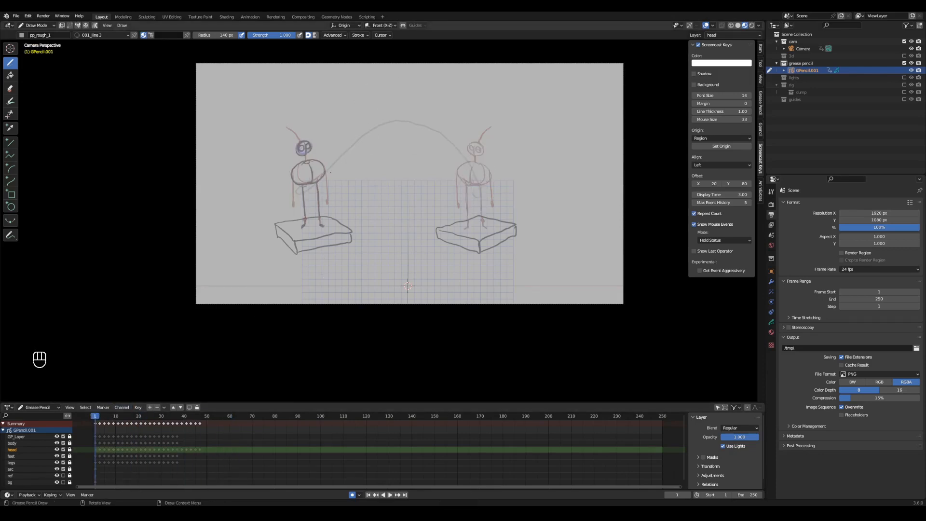
# - Duplicate the head layer in the Grease Pencil layer list, rename the copy as hands, and unlock it
pyautogui.click(771, 322)
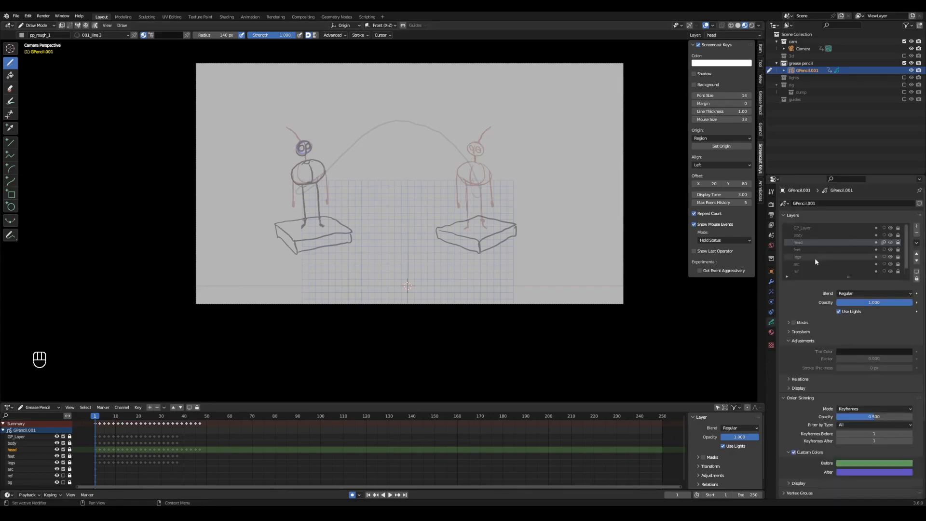
pyautogui.doubleClick(805, 250)
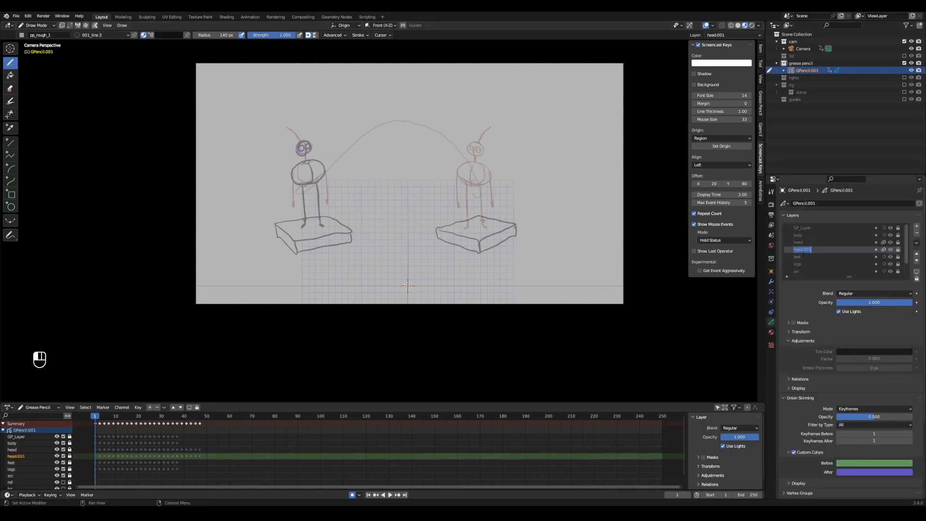
pyautogui.write('arms')
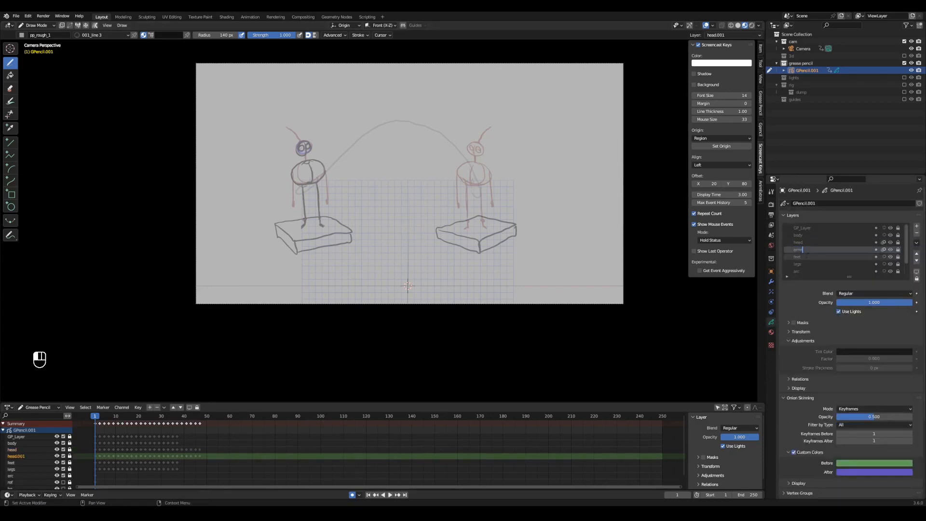
pyautogui.write('hands')
pyautogui.press('Return')
pyautogui.click(898, 250)
# - Duplicate the second half of the hands keyframes and place the copies after frame 47, extending the layer to frame 71
pyautogui.moveTo(204, 447); pyautogui.dragTo(144, 465)
pyautogui.hotkey('shift', 'd')
pyautogui.click(224, 461)
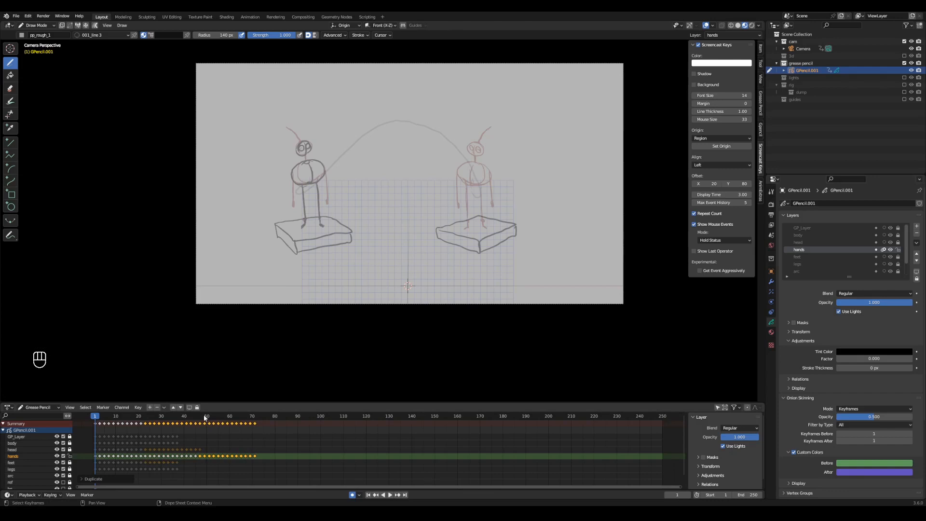
# - Draw a dot for the first hand on each hands keyframe from frame 1 to the mid-air pose at frame 19
pyautogui.press('Up')
pyautogui.press('Up')
pyautogui.press('Up')
pyautogui.press('Up')
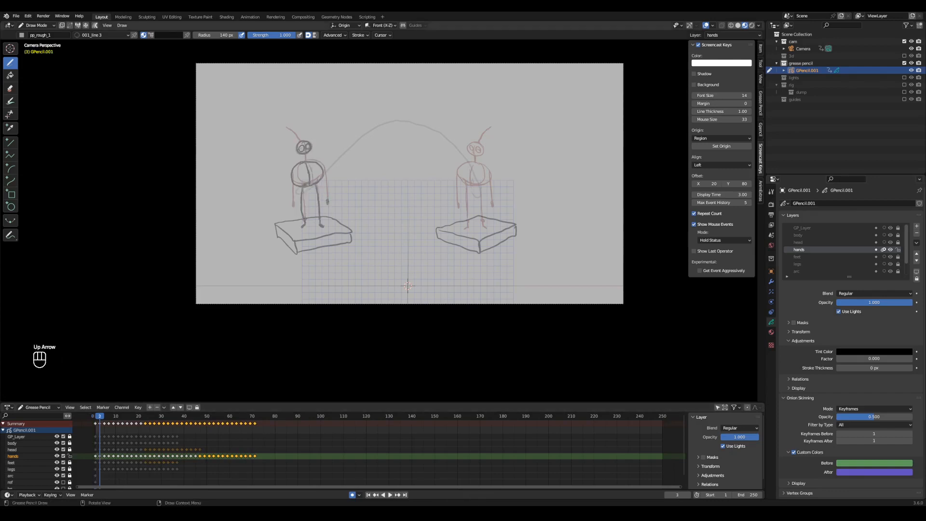
pyautogui.press('Up')
pyautogui.press('Up')
pyautogui.press('Up')
pyautogui.press('Up')
pyautogui.press('Up')
pyautogui.press('Up')
pyautogui.press('Up')
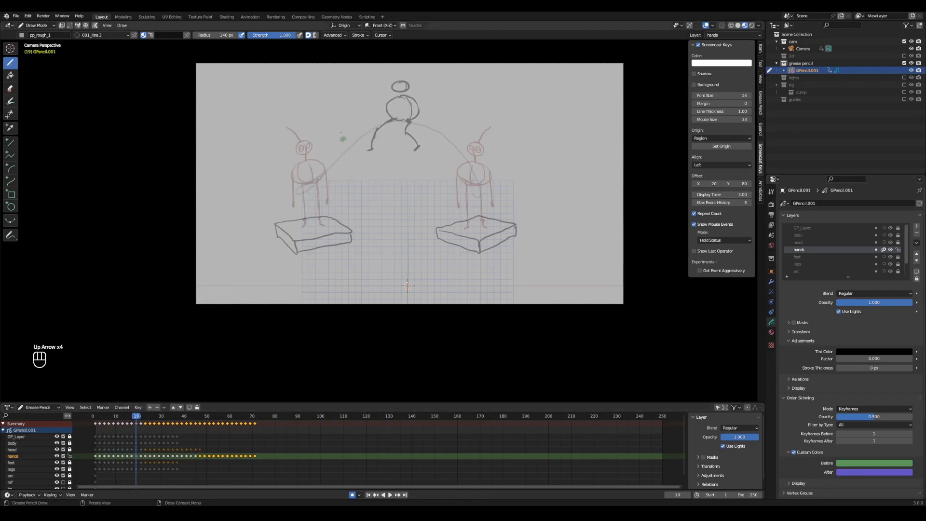
# - Continue the first hand's dots on the keyframes from frame 19 to frame 37, comparing neighbouring positions around frame 27
pyautogui.press('Up')
pyautogui.press('Up')
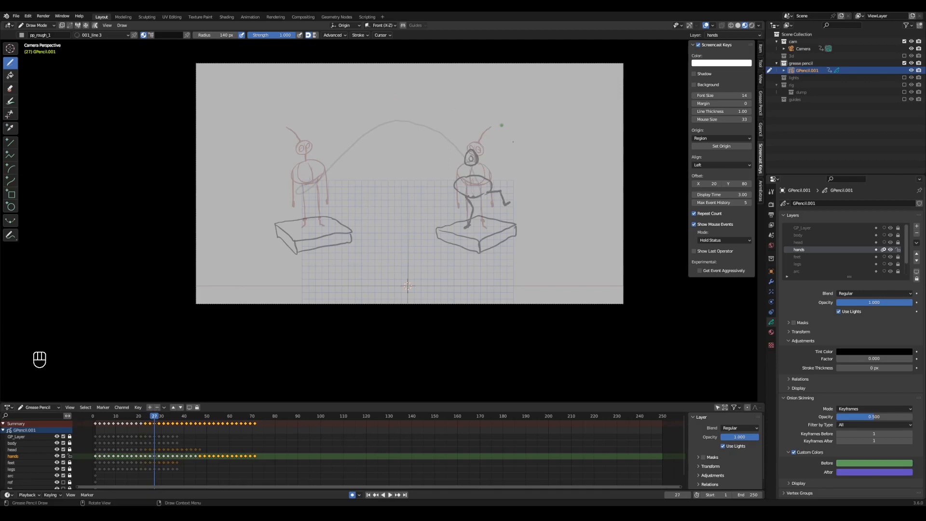
pyautogui.press('Down')
pyautogui.press('Down')
pyautogui.press('Down')
pyautogui.press('Up')
pyautogui.press('Up')
pyautogui.press('Up')
pyautogui.press('Up')
pyautogui.press('Up')
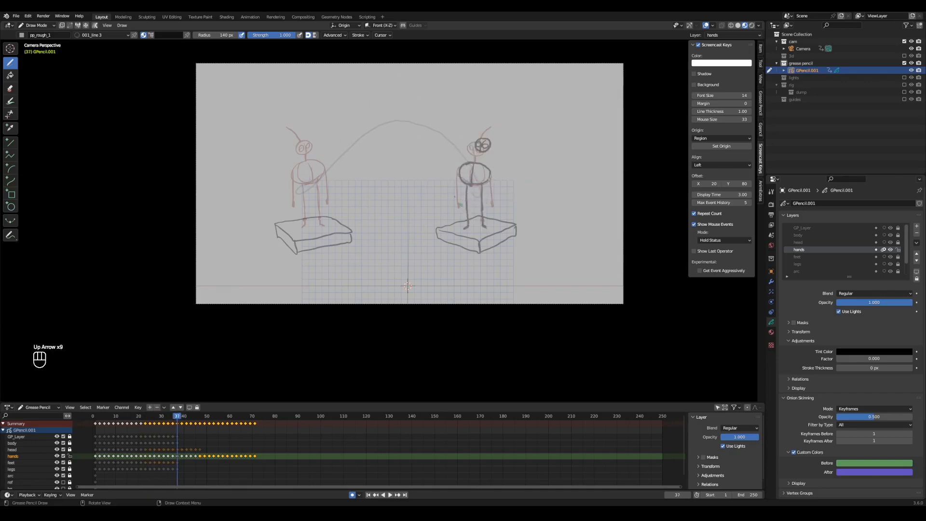
# - Delete the surplus hands keyframes after frame 65
pyautogui.moveTo(237, 415); pyautogui.dragTo(241, 416)
pyautogui.moveTo(244, 461); pyautogui.dragTo(259, 451)
pyautogui.press('x')
pyautogui.click(258, 450)
# - Play back the animation from frame 1 to check the first hand's movement and save the file
pyautogui.click(95, 415)
pyautogui.press('space')
pyautogui.press('space')
pyautogui.hotkey('ctrl', 's')
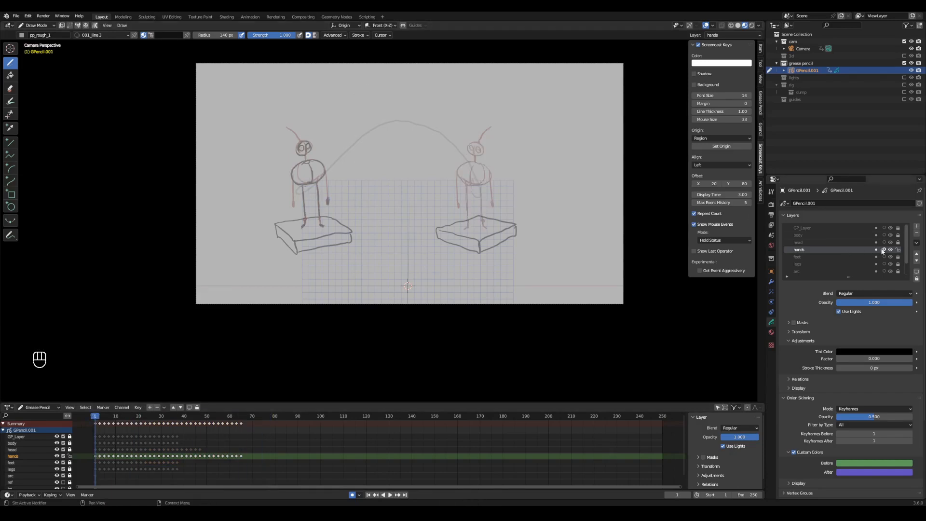
# - Draw a dot for the second hand on the early hands keyframes, from frame 1 through the crouch
pyautogui.press('Up')
pyautogui.press('Up')
pyautogui.press('Up')
pyautogui.press('Up')
pyautogui.press('Up')
pyautogui.press('Up')
pyautogui.press('Up')
pyautogui.press('Up')
pyautogui.press('Up')
pyautogui.press('Up')
pyautogui.press('Up')
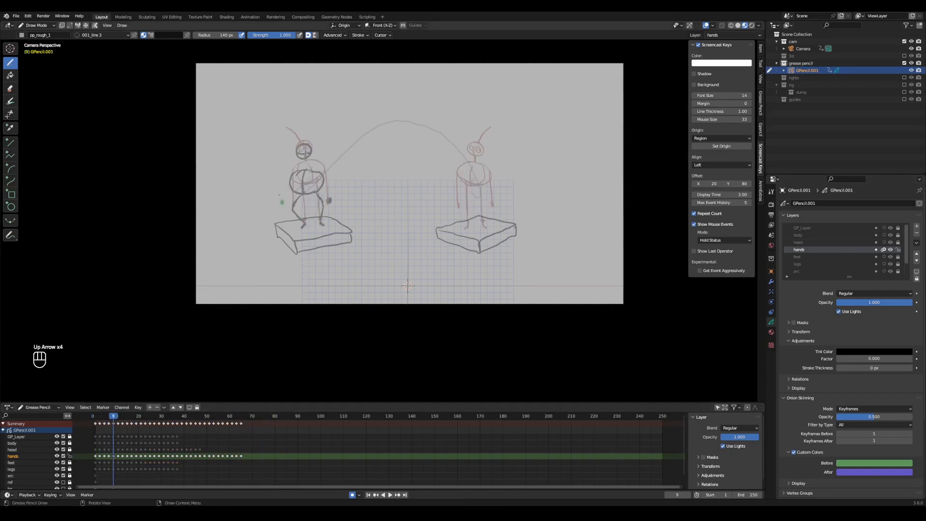
# - Compare neighbouring hand positions around the take-off at frame 15 and add the second hand's dots on the following keyframes
pyautogui.press('Down')
pyautogui.press('Up')
pyautogui.press('Down')
pyautogui.press('Down')
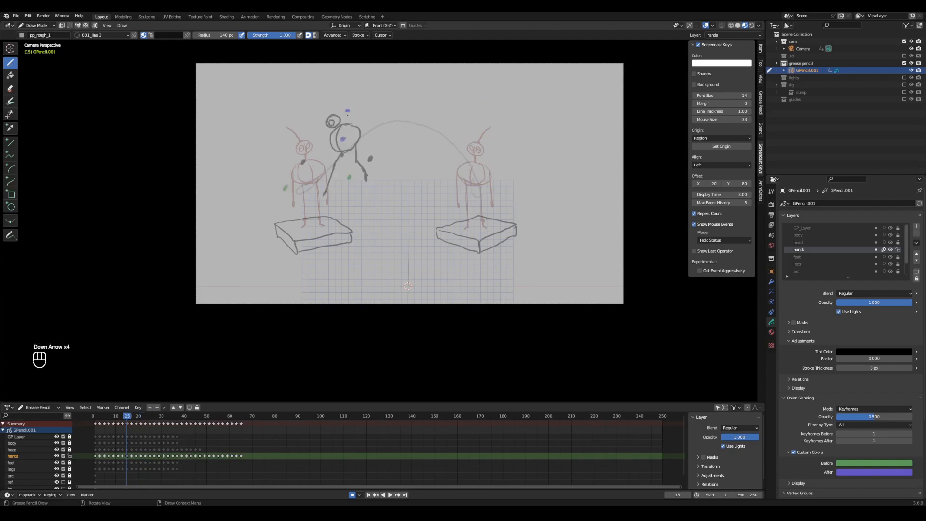
pyautogui.press('Up')
pyautogui.press('Up')
pyautogui.press('Up')
pyautogui.press('Up')
pyautogui.press('Up')
pyautogui.press('Up')
pyautogui.press('Up')
pyautogui.press('Up')
pyautogui.press('Up')
pyautogui.press('Up')
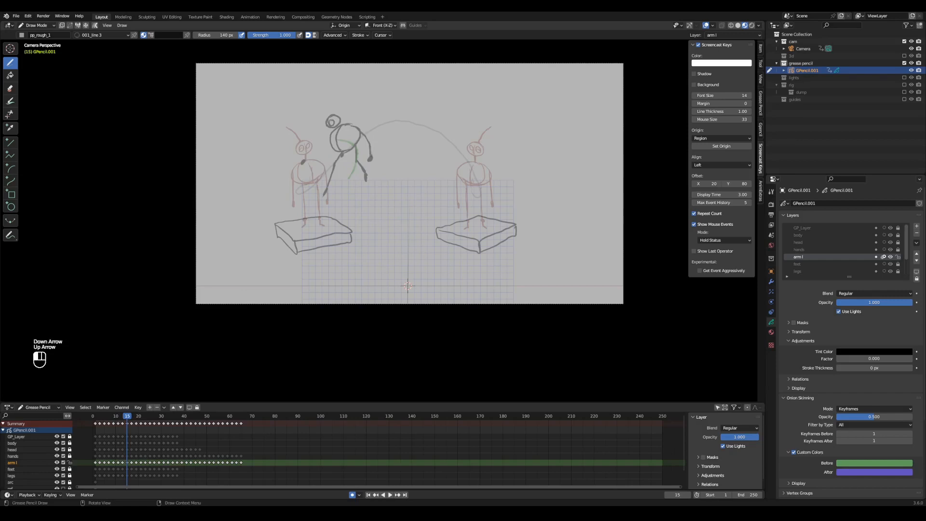
# - Draw the left arm from the body to its hand dot on each arm l keyframe from frame 15 to frame 65
pyautogui.press('Up')
pyautogui.press('Up')
pyautogui.press('Up')
pyautogui.press('Up')
pyautogui.press('Up')
pyautogui.press('Up')
pyautogui.press('Up')
pyautogui.press('Up')
pyautogui.press('Up')
pyautogui.press('Up')
pyautogui.press('Up')
pyautogui.press('Up')
pyautogui.press('Up')
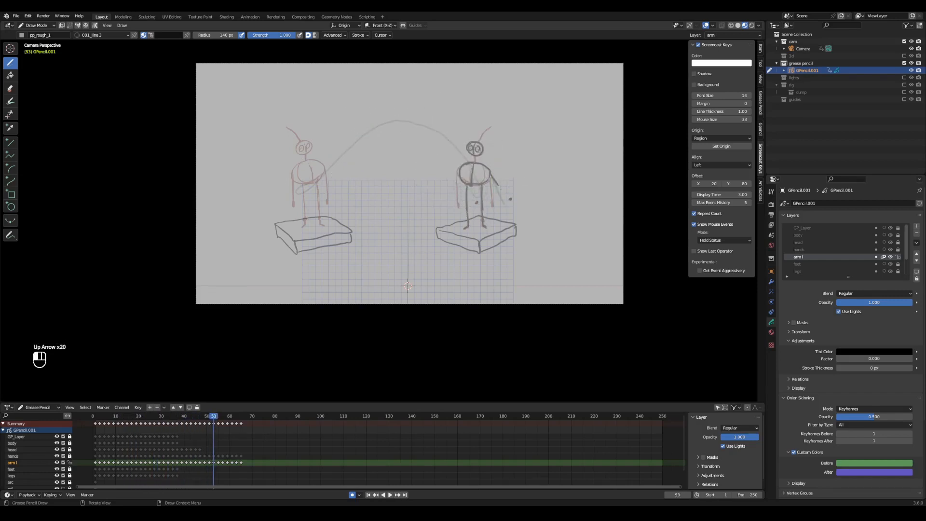
pyautogui.press('Up')
pyautogui.press('Up')
# - Duplicate the arm l layer as a new layer named arm r and return to frame 1
pyautogui.click(916, 243)
pyautogui.click(817, 262)
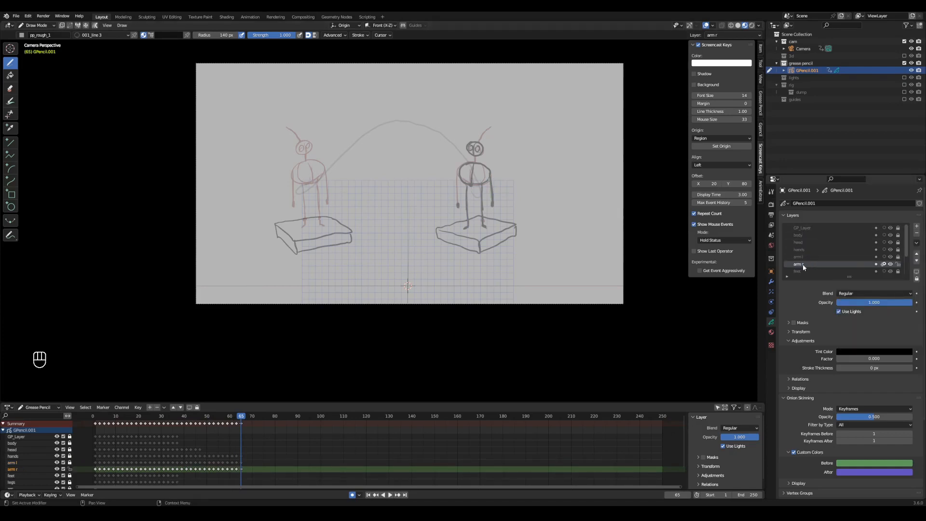
pyautogui.hotkey('shift', 'Left')
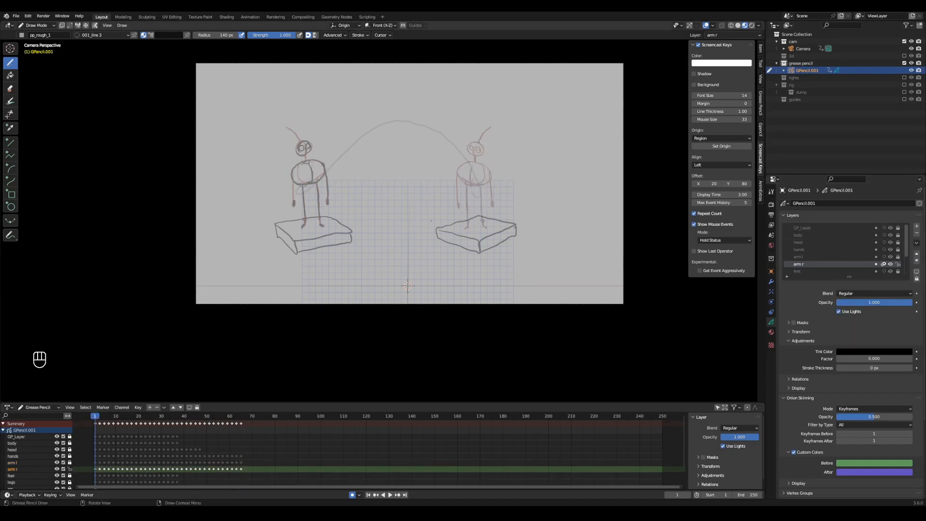
# - Draw the right arm from the body to its hand dot on the arm r keyframes from frame 1 to frame 11
pyautogui.press('Right')
pyautogui.press('Right')
pyautogui.press('Right')
pyautogui.press('Right')
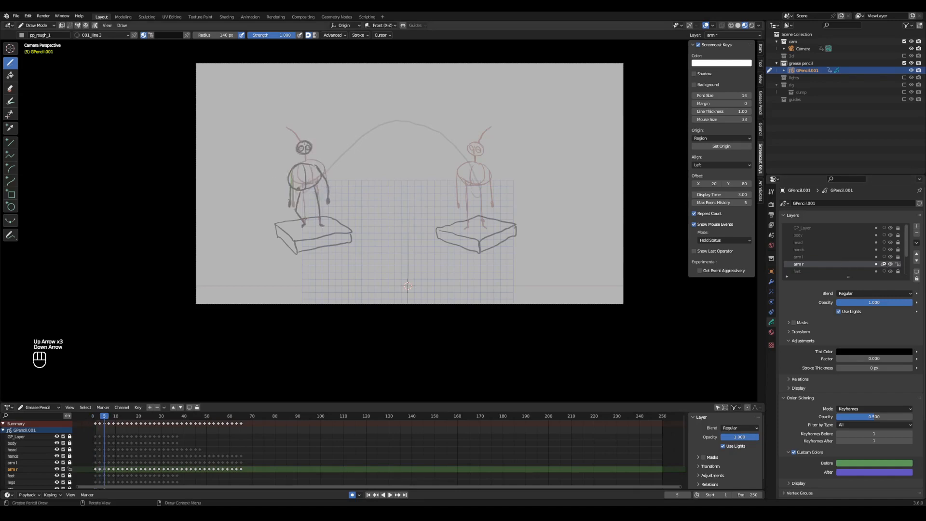
pyautogui.press('Up')
pyautogui.press('Up')
pyautogui.press('Up')
pyautogui.press('Up')
pyautogui.press('Up')
pyautogui.press('Up')
pyautogui.press('Up')
pyautogui.press('Up')
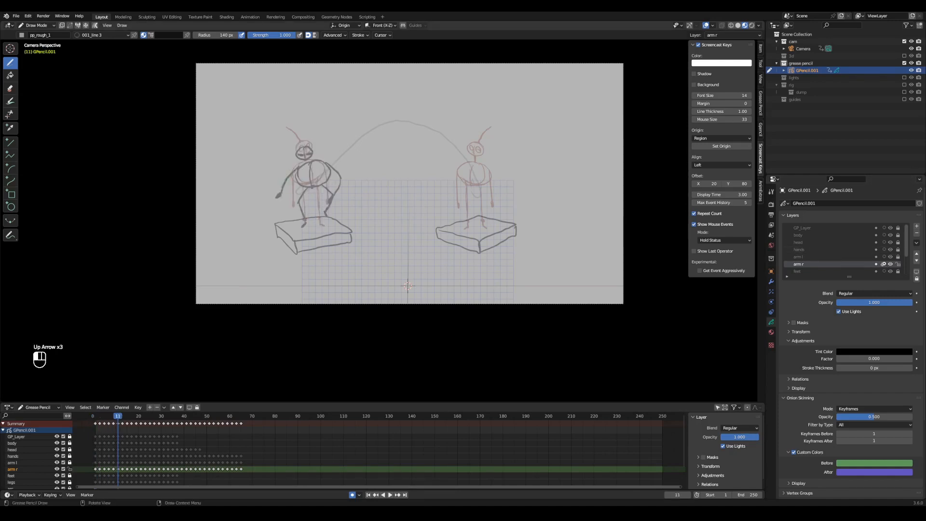
# - Draw the right arm on the arm r keyframes through the jump and landing, from frame 11 to frame 37
pyautogui.press('Up')
pyautogui.press('Up')
pyautogui.press('Up')
pyautogui.press('Up')
pyautogui.press('Up')
pyautogui.press('Up')
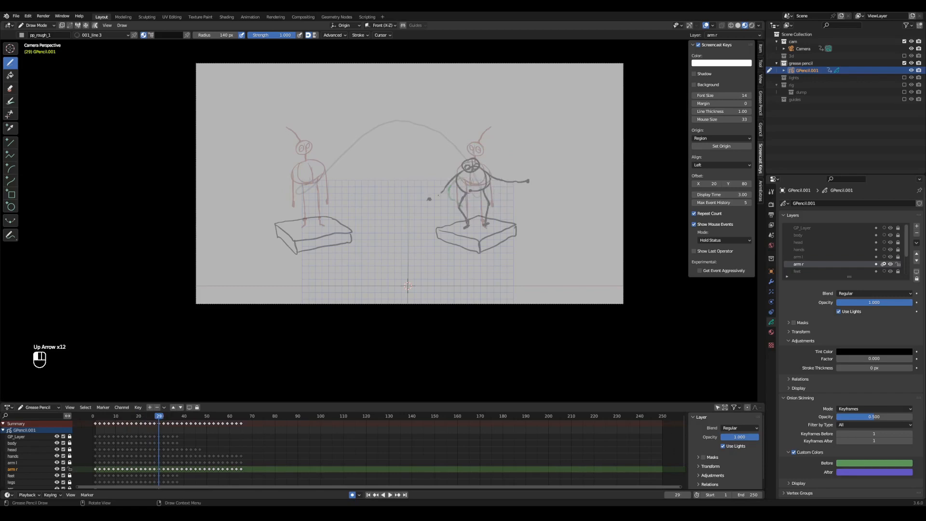
pyautogui.press('Up')
pyautogui.press('Up')
pyautogui.press('Up')
pyautogui.press('Up')
pyautogui.press('Up')
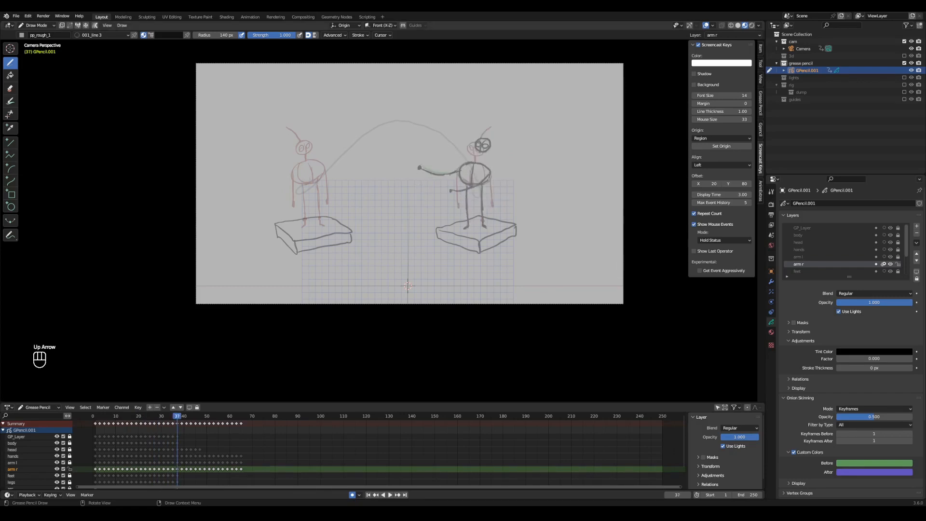
# - Draw the right arm on the remaining keyframes after frame 37, hanging straight down to the hand dot in the final pose
pyautogui.press('Up')
pyautogui.press('Up')
pyautogui.press('Up')
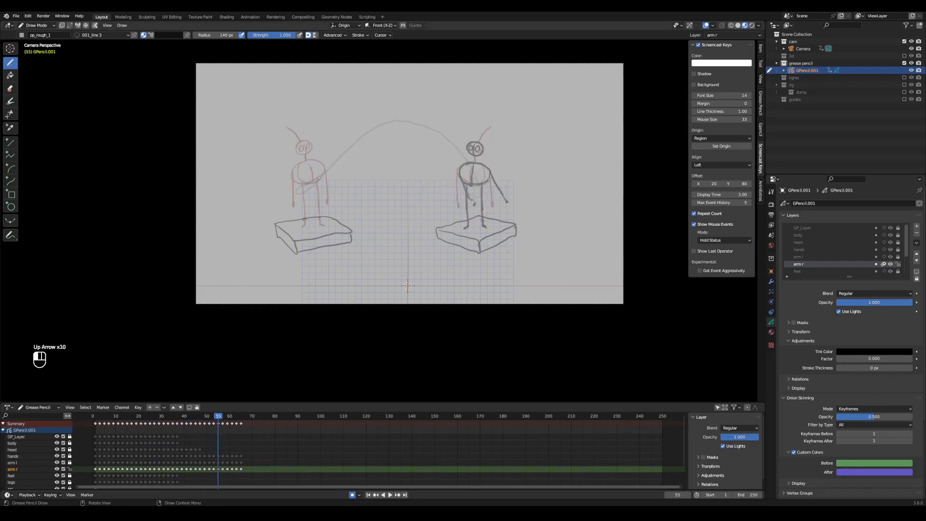
pyautogui.moveTo(460, 176); pyautogui.dragTo(459, 203)
# - Play back the animation from frame 1, return to the first frame, and lock the arm r layer
pyautogui.click(95, 416)
pyautogui.press('space')
pyautogui.press('space')
pyautogui.click(95, 415)
pyautogui.click(69, 469)
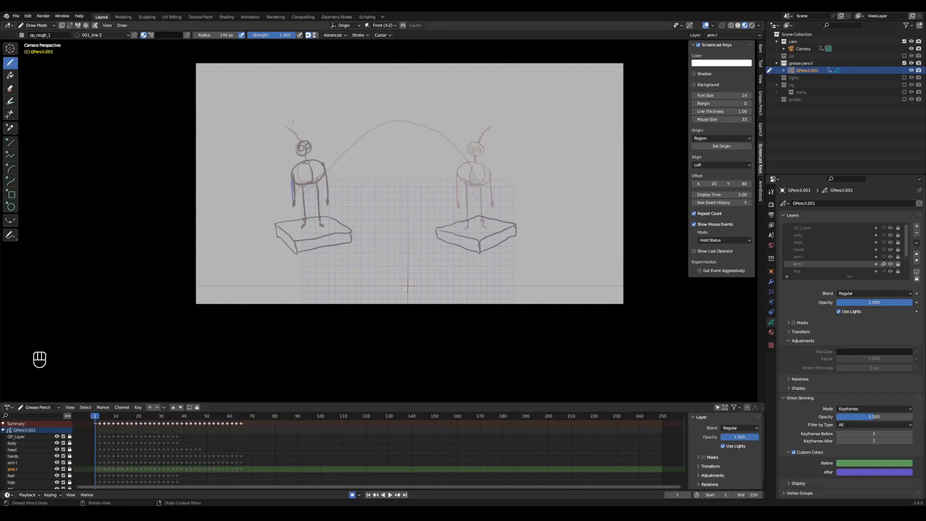
# - Duplicate the arm r layer with empty keyframes, rename the copy hair, and unlock it with onion skinning enabled
pyautogui.click(916, 242)
pyautogui.click(873, 261)
pyautogui.scroll(-3, 872, 265)
pyautogui.doubleClick(816, 249)
pyautogui.write('hair')
pyautogui.press('Return')
pyautogui.click(884, 243)
pyautogui.click(898, 249)
# - Duplicate the later hair keyframes to extend the layer to frame 105, return to frame 1 and save the file
pyautogui.moveTo(266, 473); pyautogui.dragTo(148, 481)
pyautogui.hotkey('shift', 'd')
pyautogui.click(276, 470)
pyautogui.moveTo(261, 416); pyautogui.dragTo(95, 427)
pyautogui.hotkey('ctrl', 's')
# - Draw the character's hair strand on the hair keyframes from frame 1 to frame 15
pyautogui.press('Up')
pyautogui.press('Up')
pyautogui.press('Up')
pyautogui.press('Up')
pyautogui.press('Up')
pyautogui.press('Up')
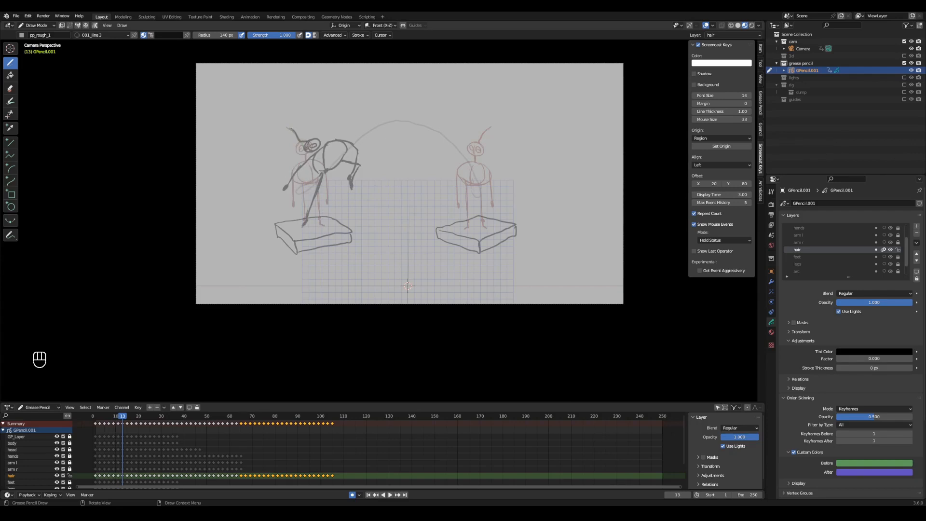
pyautogui.press('Up')
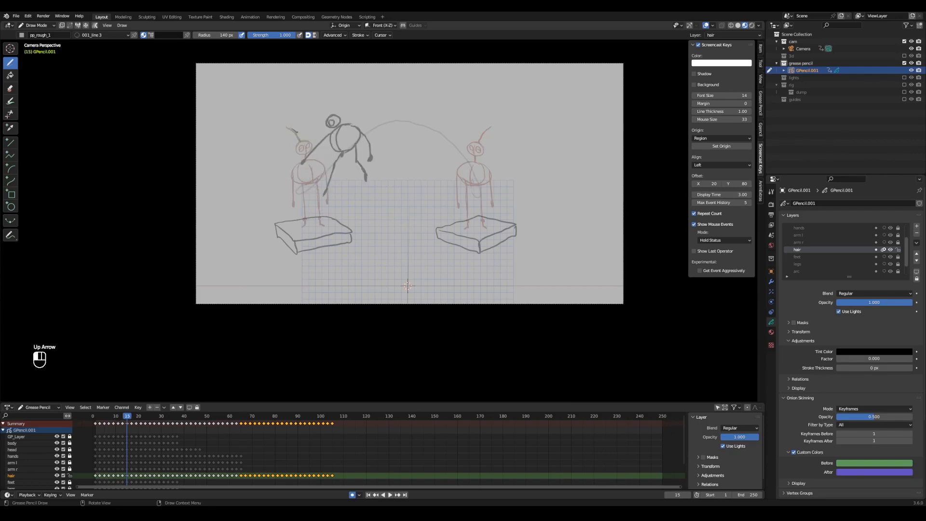
# - Draw the trailing hair strand on the hair keyframes through the top of the jump, from frame 15 to frame 21
pyautogui.press('Up')
pyautogui.press('Up')
pyautogui.press('Up')
pyautogui.press('Up')
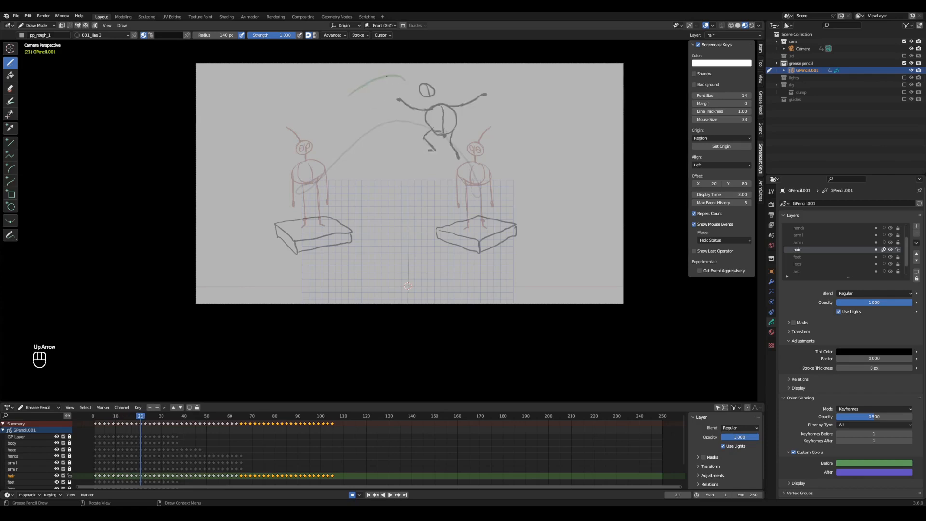
pyautogui.moveTo(412, 75); pyautogui.dragTo(443, 95)
# - Flip back and forth through the neighbouring hair keyframes to check how the strand moves during the jump
pyautogui.press('Up')
pyautogui.press('Down')
pyautogui.press('Down')
pyautogui.press('Down')
pyautogui.press('Down')
pyautogui.press('Down')
pyautogui.press('Down')
pyautogui.press('Down')
pyautogui.press('Up')
pyautogui.press('Up')
pyautogui.press('Up')
pyautogui.press('Up')
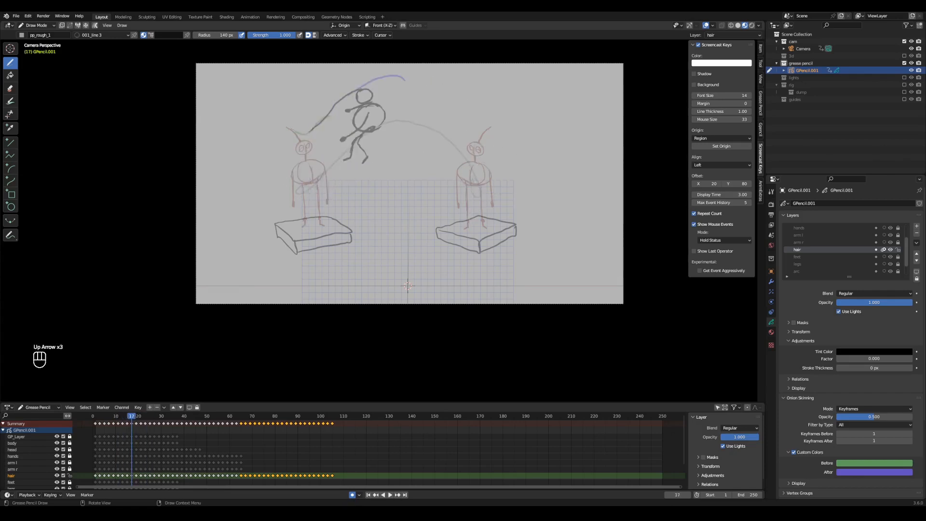
# - Draw the hair strand on the hair keyframes for the descent and landing, up to frame 31
pyautogui.press('Up')
pyautogui.press('Up')
pyautogui.press('Up')
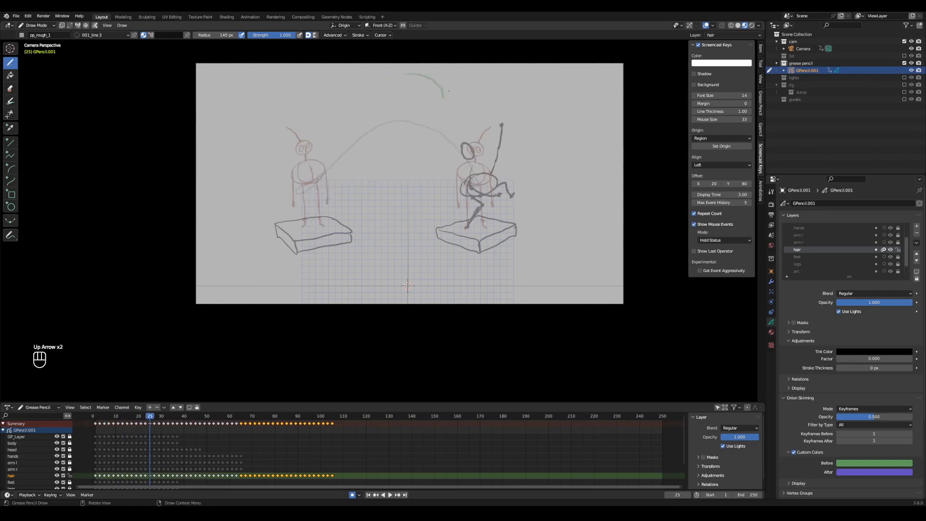
pyautogui.press('Up')
pyautogui.press('Up')
pyautogui.press('Up')
pyautogui.press('Up')
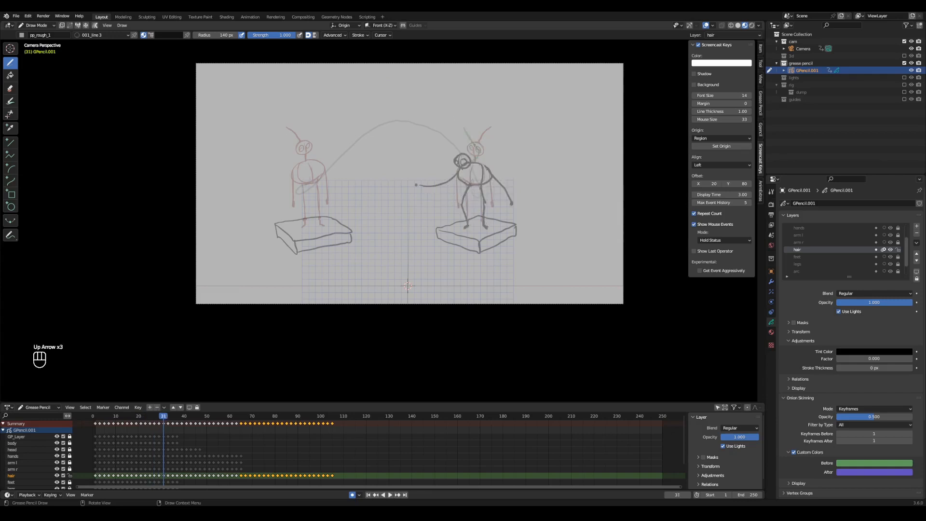
# - Draw the hair swinging and settling on the hair keyframes from frame 31 to frame 61
pyautogui.press('Up')
pyautogui.press('Up')
pyautogui.press('Up')
pyautogui.press('Up')
pyautogui.press('Up')
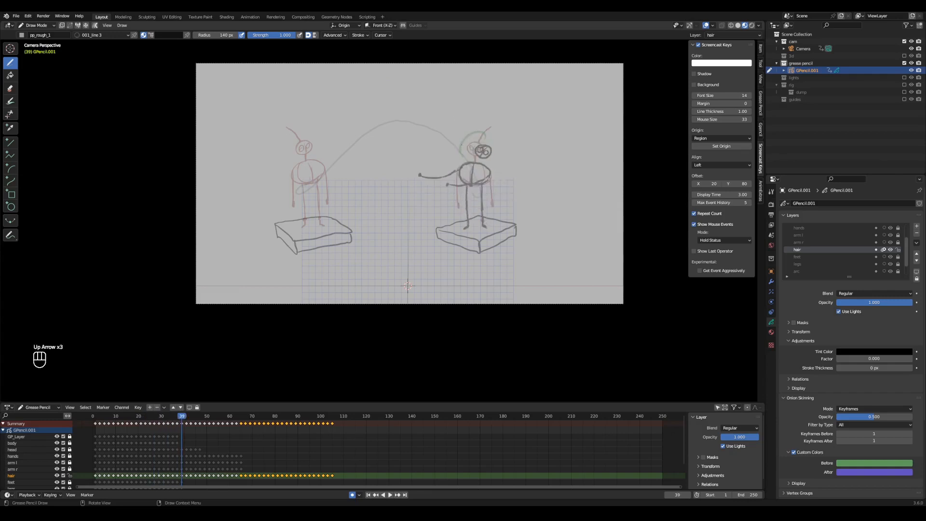
pyautogui.press('Up')
pyautogui.press('Up')
pyautogui.press('Up')
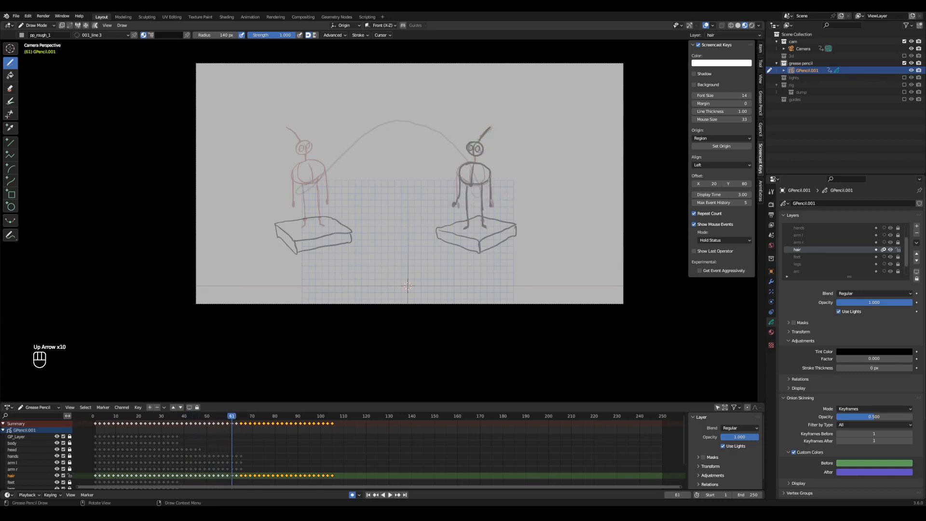
# - Delete the surplus hair keyframes after frame 61 and play back the animation to review the hair's settling motion
pyautogui.moveTo(236, 486); pyautogui.dragTo(234, 485)
pyautogui.press('Delete')
pyautogui.click(111, 416)
pyautogui.press('space')
pyautogui.press('space')
pyautogui.click(202, 417)
pyautogui.press('space')
pyautogui.click(202, 417)
pyautogui.moveTo(202, 418); pyautogui.dragTo(218, 416)
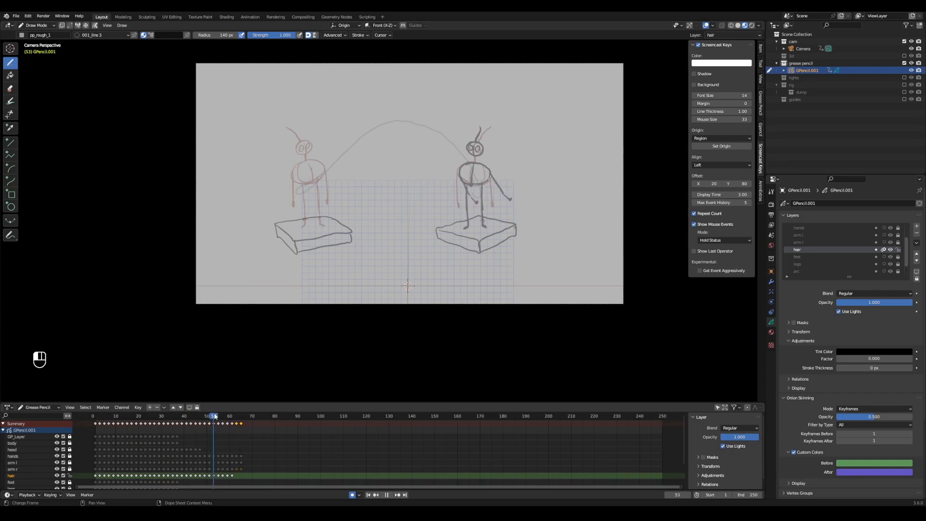
# - Move the hair keyframes from frame 55 onward two frames later
pyautogui.moveTo(236, 472); pyautogui.dragTo(217, 480)
pyautogui.press('g')
pyautogui.click(227, 478)
pyautogui.click(218, 416)
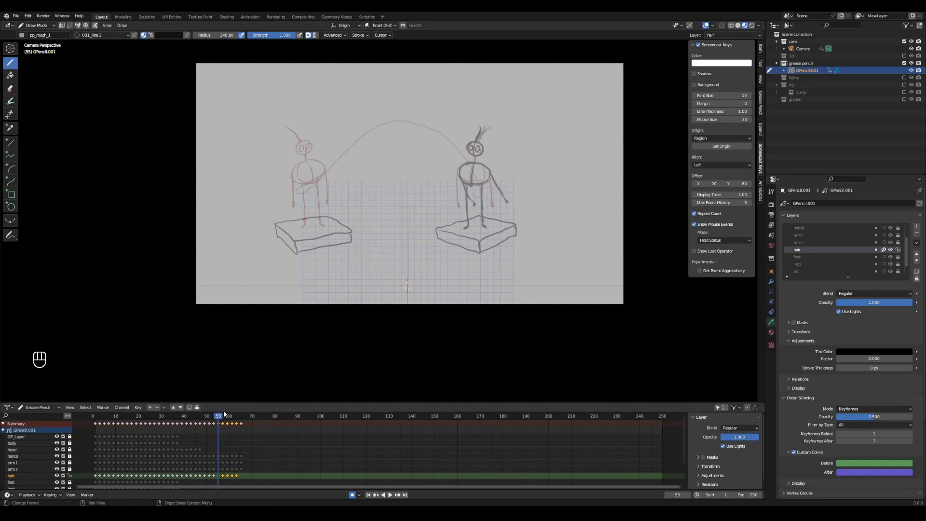
# - Play back the ending, save the file, and lock the hair layer at frame 1
pyautogui.press('space')
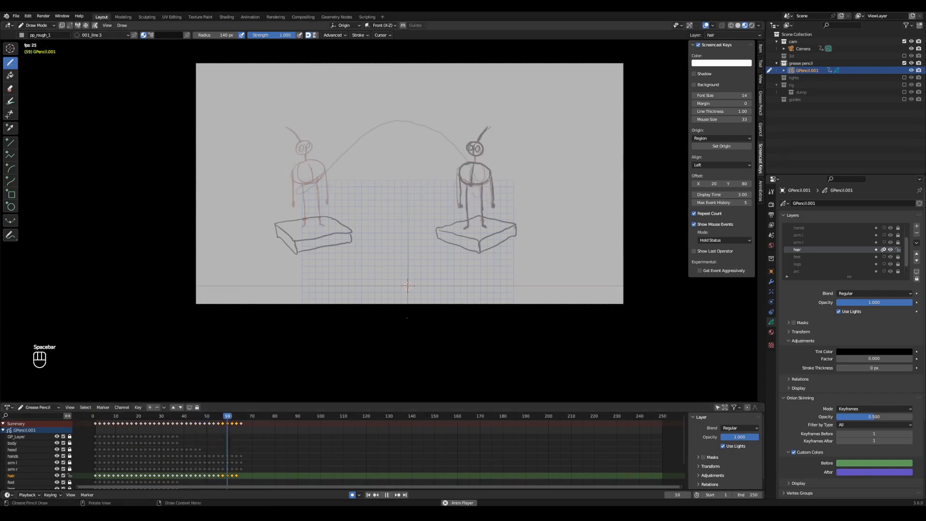
pyautogui.press('space')
pyautogui.hotkey('ctrl', 's')
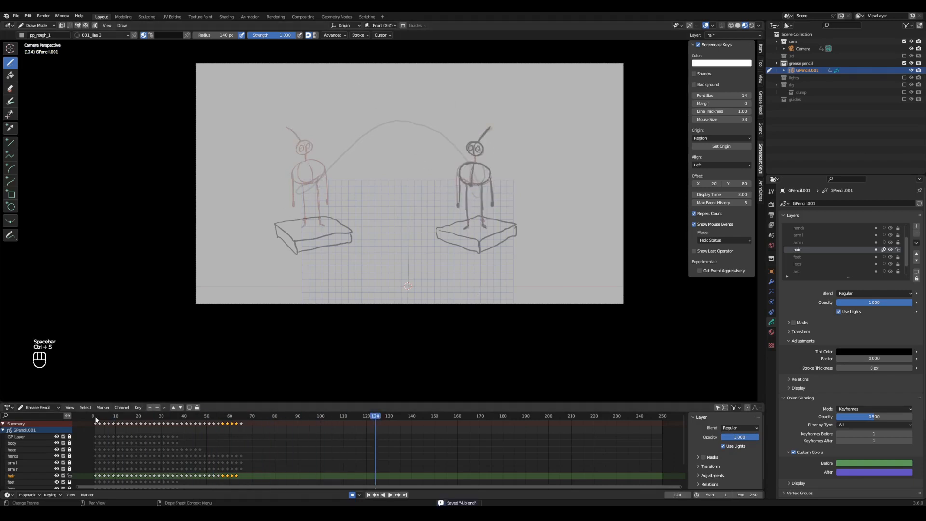
pyautogui.click(95, 416)
pyautogui.click(882, 250)
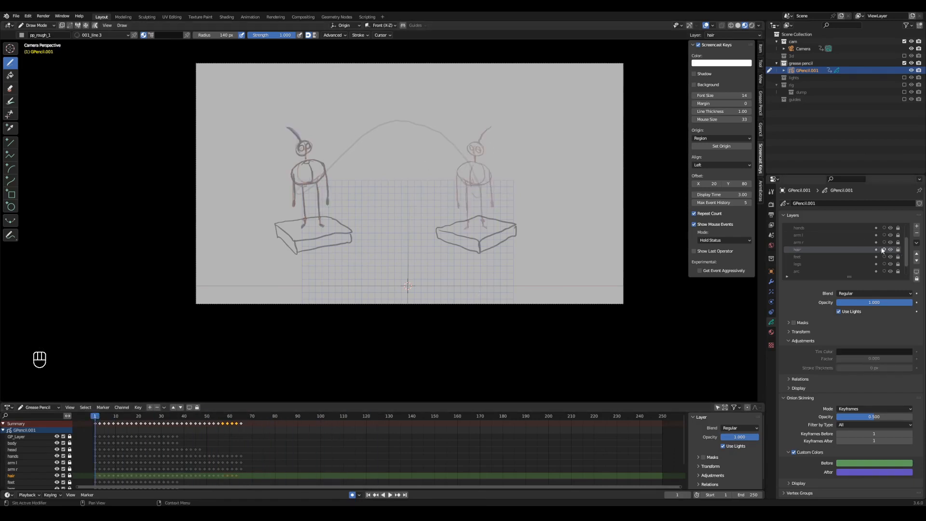
# - Select the head layer and draw the neck joining head and body on its keyframes from frame 1 to frame 11
pyautogui.click(42, 448)
pyautogui.press('Up')
pyautogui.press('Up')
pyautogui.press('Up')
pyautogui.press('Up')
pyautogui.press('Up')
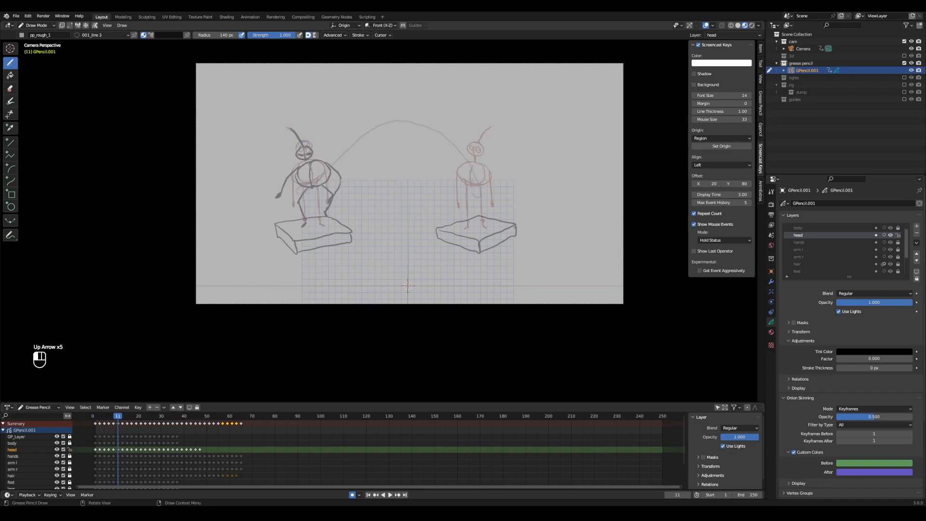
# - Draw the neck on the head layer's keyframes through the jump and landing, from frame 11 to frame 29
pyautogui.press('Up')
pyautogui.press('Up')
pyautogui.press('Up')
pyautogui.press('Up')
pyautogui.press('Up')
pyautogui.press('Up')
pyautogui.press('Up')
pyautogui.press('Up')
pyautogui.press('Up')
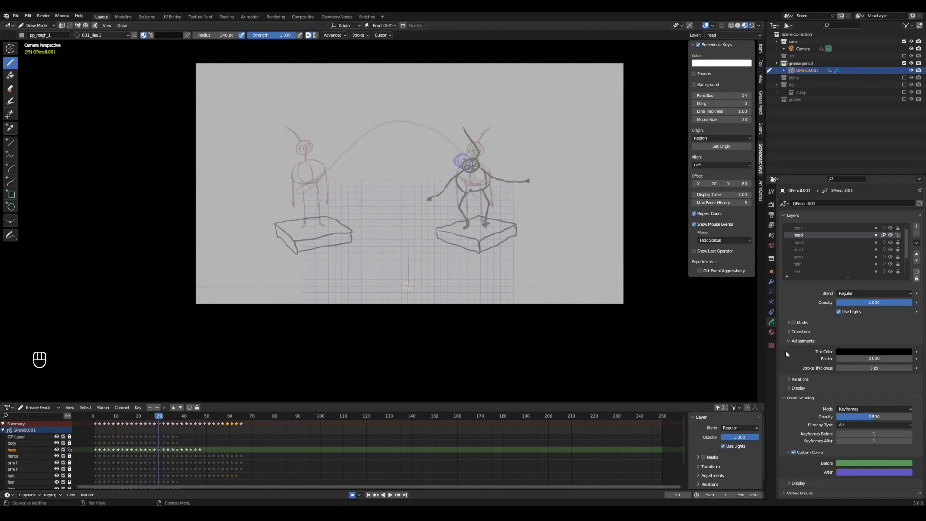
# - Lower the onion skin opacity to 0.237, complete the head layer's drawings from frame 29 to frame 47, and save
pyautogui.press('Up')
pyautogui.press('Up')
pyautogui.press('Up')
pyautogui.press('Up')
pyautogui.press('Up')
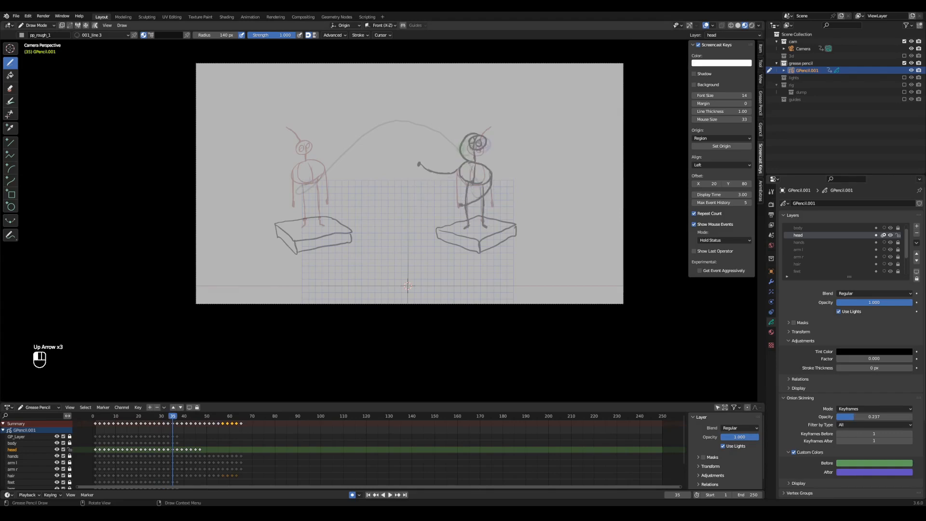
pyautogui.press('Up')
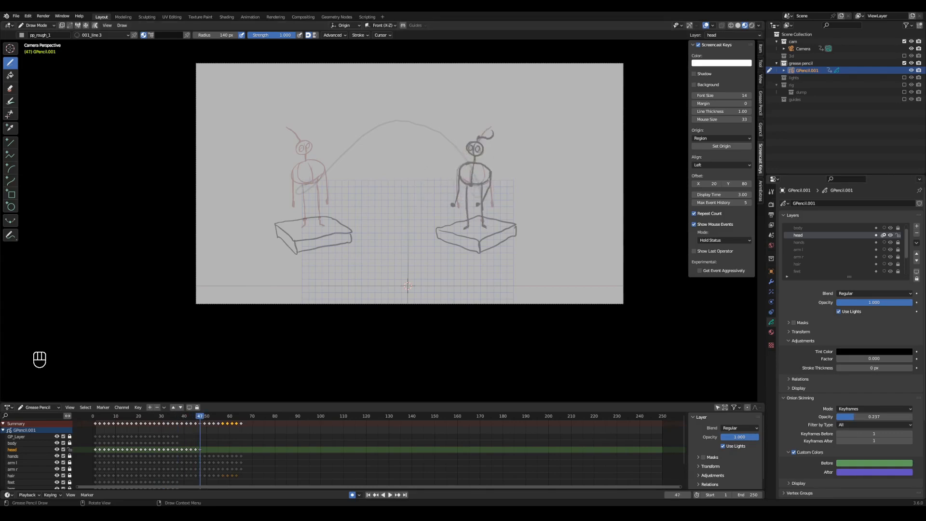
pyautogui.hotkey('ctrl', 's')
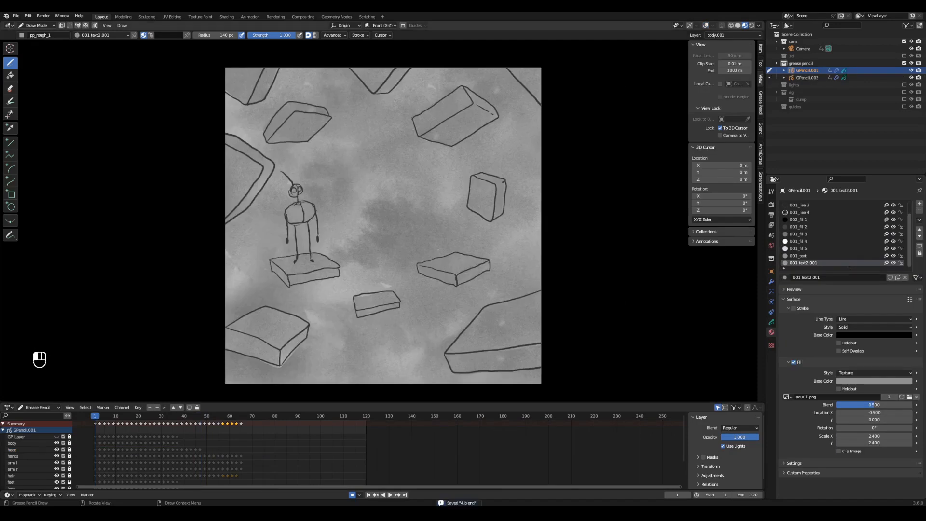
# - Set the textured fill base color of the 001 text2.001 material to dark red
pyautogui.click(874, 381)
pyautogui.click(876, 327)
pyautogui.click(906, 310)
# - Paint the textured red fill inside the body on the body.001 keyframes from frame 1 to frame 11
pyautogui.press('Up')
pyautogui.press('Up')
pyautogui.press('Up')
pyautogui.press('Up')
pyautogui.press('Up')
pyautogui.press('Up')
pyautogui.press('Up')
pyautogui.press('Up')
pyautogui.press('Up')
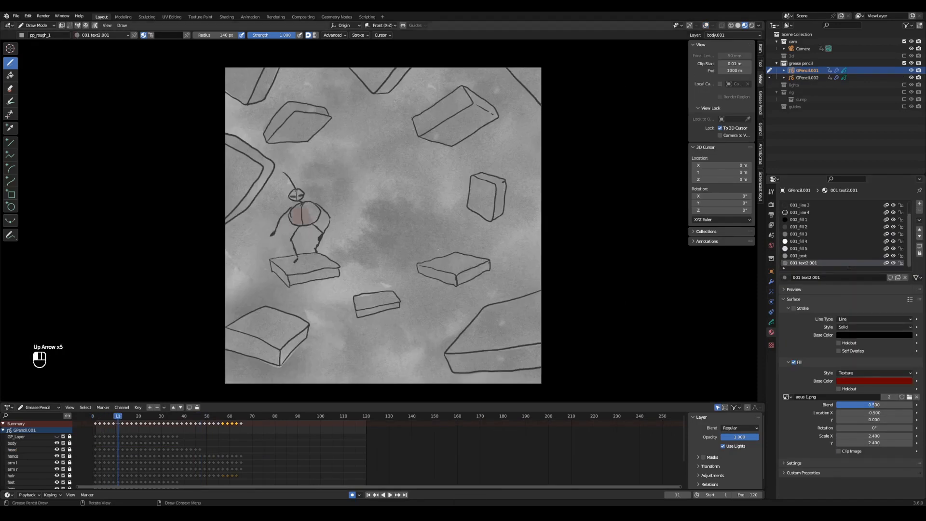
# - Paint the textured red body fill on the body.001 keyframes through the jump and landing, from frame 11 to frame 33
pyautogui.press('Up')
pyautogui.press('Up')
pyautogui.press('Up')
pyautogui.press('Up')
pyautogui.press('Up')
pyautogui.press('Up')
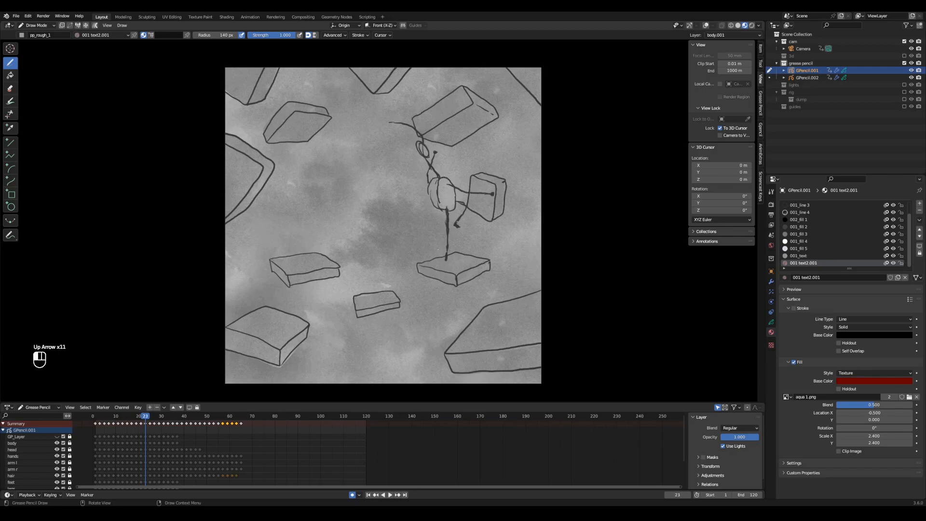
pyautogui.press('Up')
pyautogui.press('Up')
pyautogui.press('Up')
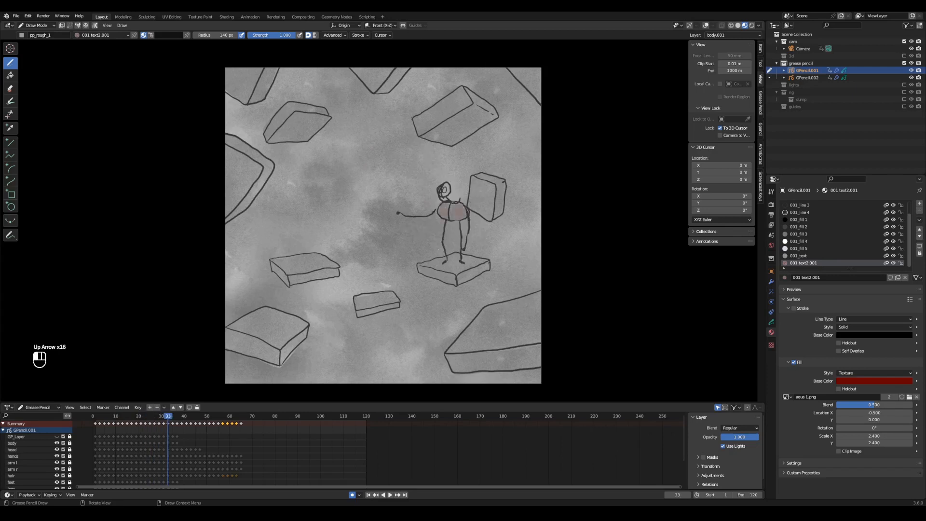
# - Duplicate the head layer with empty keyframes as head.001 and move it down to just above body.001
pyautogui.click(771, 322)
pyautogui.click(859, 242)
pyautogui.click(916, 243)
pyautogui.click(896, 258)
pyautogui.click(916, 261)
pyautogui.click(916, 261)
pyautogui.click(916, 261)
pyautogui.click(916, 261)
# - Return to the first keyframes of the animation and unlock the head.001 layer
pyautogui.press('Down')
pyautogui.press('Down')
pyautogui.press('Down')
pyautogui.press('Down')
pyautogui.press('Down')
pyautogui.press('Down')
pyautogui.press('Down')
pyautogui.press('Down')
pyautogui.press('Down')
pyautogui.press('Down')
pyautogui.press('Down')
pyautogui.press('Down')
pyautogui.press('Down')
pyautogui.press('Up')
pyautogui.click(905, 293)
# - Paint the textured red fill inside the head on the head.001 keyframes up to frame 17
pyautogui.press('Up')
pyautogui.press('Up')
pyautogui.press('Up')
pyautogui.press('Up')
pyautogui.press('Up')
pyautogui.press('Up')
pyautogui.press('Up')
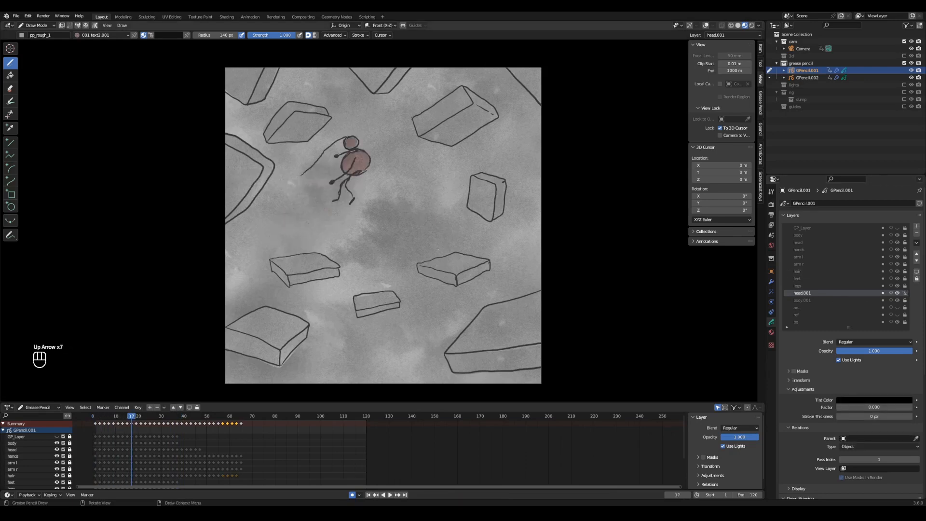
# - Paint the textured red head fill on the head.001 keyframes from frame 17 to frame 29
pyautogui.press('Up')
pyautogui.press('Up')
pyautogui.press('Up')
pyautogui.press('Up')
pyautogui.press('Up')
pyautogui.press('Up')
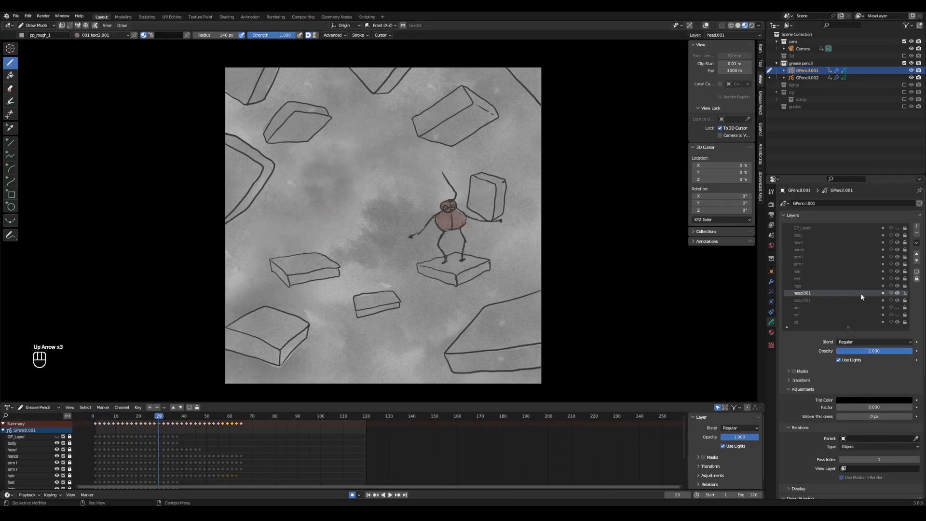
# - Move the body layer below hands and the head.001 layer up to just below head
pyautogui.click(850, 235)
pyautogui.click(917, 261)
pyautogui.click(916, 261)
pyautogui.click(815, 292)
pyautogui.click(917, 254)
pyautogui.click(917, 254)
pyautogui.click(916, 254)
pyautogui.click(917, 254)
# - Step through the animation's keyframes to examine the layer order, ending on the first frame
pyautogui.press('Up')
pyautogui.press('Up')
pyautogui.press('Up')
pyautogui.press('Up')
pyautogui.press('Up')
pyautogui.press('Up')
pyautogui.press('Up')
pyautogui.press('Up')
pyautogui.press('Up')
pyautogui.press('Up')
pyautogui.press('Down')
pyautogui.press('Down')
pyautogui.press('Down')
pyautogui.press('Down')
pyautogui.press('Down')
pyautogui.press('Down')
pyautogui.press('Down')
pyautogui.press('Down')
pyautogui.press('Down')
pyautogui.press('Down')
pyautogui.press('Down')
pyautogui.press('Down')
pyautogui.press('Down')
pyautogui.press('Down')
pyautogui.press('Down')
pyautogui.press('Down')
pyautogui.press('Down')
pyautogui.press('Down')
pyautogui.press('Down')
pyautogui.press('Down')
# - Duplicate the legs layer with empty keyframes, name the copy shadow and save the file
pyautogui.click(838, 291)
pyautogui.click(905, 293)
pyautogui.click(906, 242)
pyautogui.click(917, 242)
pyautogui.click(883, 252)
pyautogui.click(897, 293)
pyautogui.doubleClick(811, 300)
pyautogui.write('shadow')
pyautogui.press('Tab')
pyautogui.hotkey('ctrl', 's')
# - Set the 001_line 2 stroke colour to grey with value about 0.133, and the shadow layer to Multiply at 0.573 opacity
pyautogui.click(772, 332)
pyautogui.click(894, 212)
pyautogui.click(893, 219)
pyautogui.click(893, 220)
pyautogui.click(894, 212)
pyautogui.hotkey('ctrl', 's')
pyautogui.click(859, 213)
pyautogui.click(882, 335)
pyautogui.click(888, 335)
pyautogui.moveTo(907, 276)
pyautogui.mouseDown()
pyautogui.moveTo(907, 252)
pyautogui.moveTo(908, 263)
pyautogui.mouseUp()
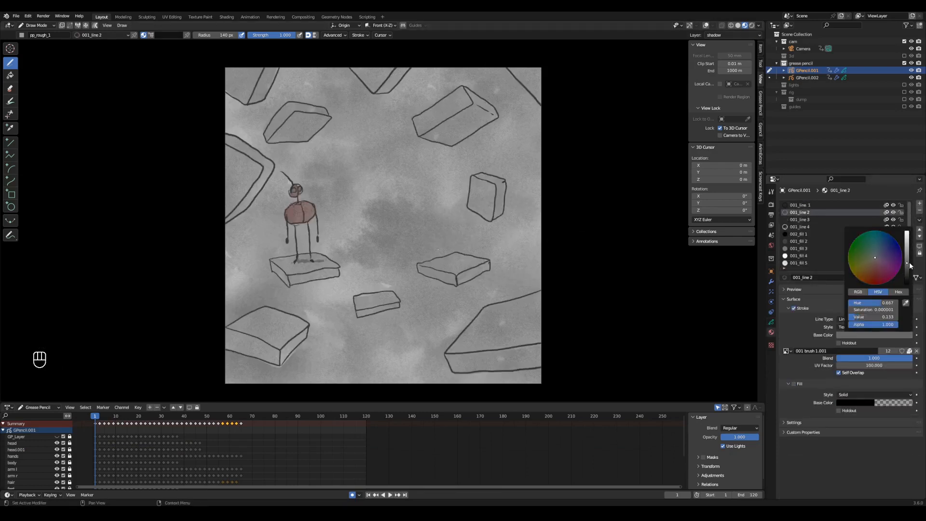
pyautogui.click(771, 322)
pyautogui.moveTo(889, 354); pyautogui.dragTo(857, 352)
# - Turn on the viewport overlays and paint the shadow under the feet on the keyframes from frame 3 to 7
pyautogui.press('Up')
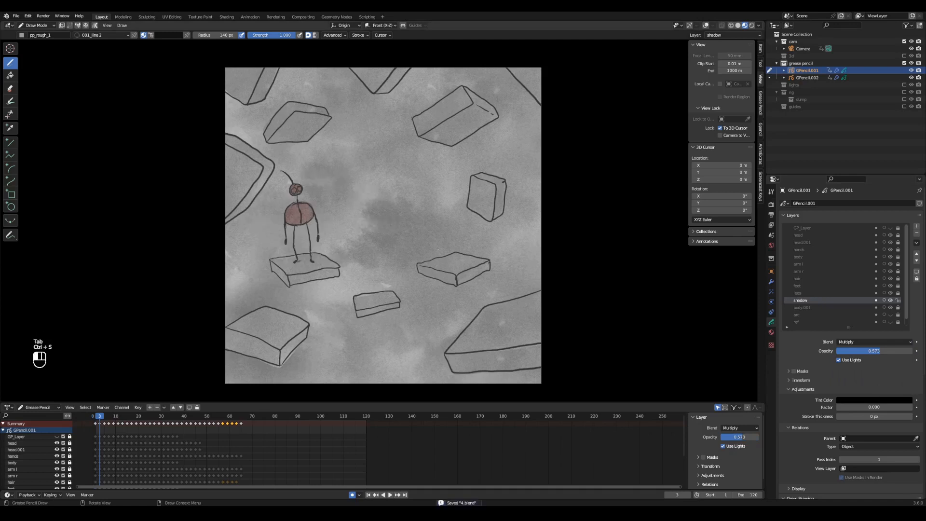
pyautogui.hotkey('shift', 'alt', 'z')
pyautogui.press('Up')
pyautogui.press('Up')
pyautogui.press('Up')
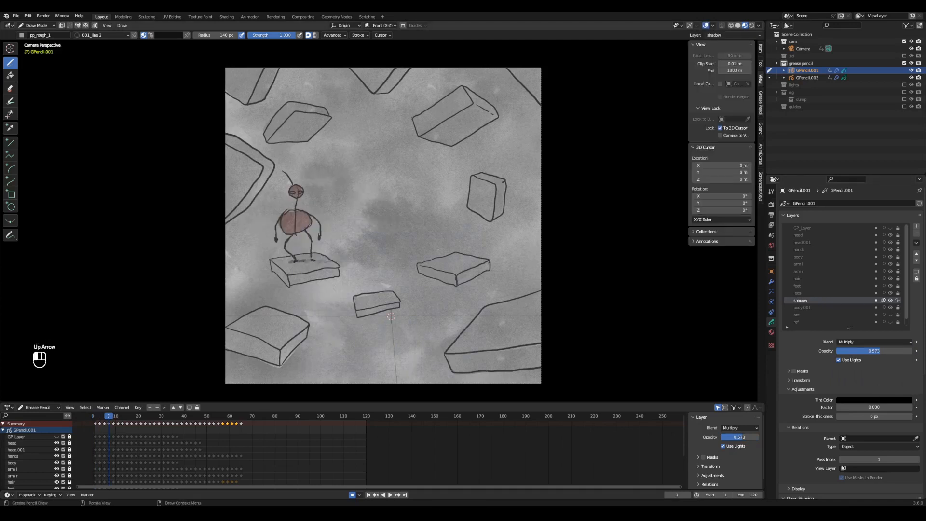
# - Paint the character's ground shadow on the shadow layer's keyframes up to frame 25
pyautogui.press('Up')
pyautogui.press('Up')
pyautogui.press('Up')
pyautogui.press('Up')
pyautogui.press('Up')
pyautogui.press('Up')
pyautogui.press('Up')
pyautogui.press('Up')
pyautogui.press('Up')
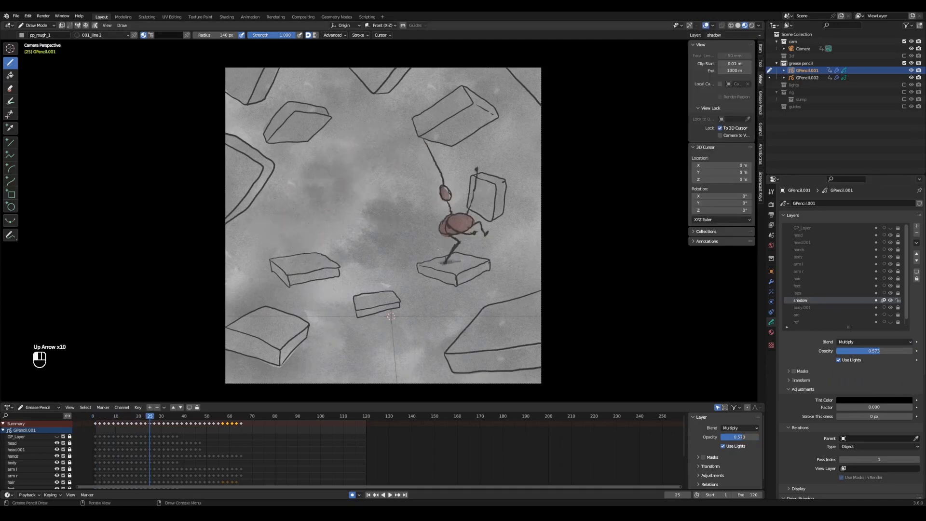
# - Paint the ground shadow on the remaining shadow keyframes from frame 25 to frame 37
pyautogui.press('Up')
pyautogui.press('Up')
pyautogui.press('Up')
pyautogui.press('Up')
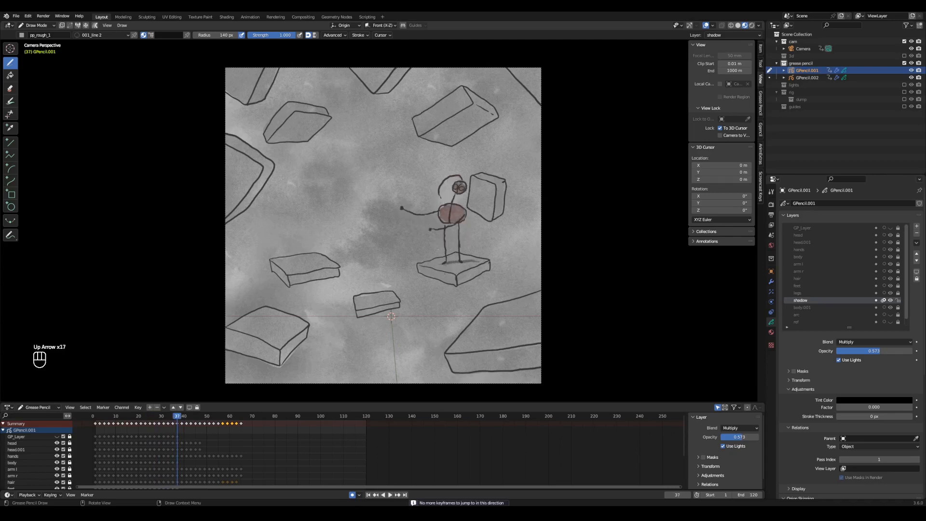
# - Play the animation to check the shadows, save the file and hide the viewport overlays
pyautogui.press('space')
pyautogui.scroll(-1, 383, 226)
pyautogui.click(110, 416)
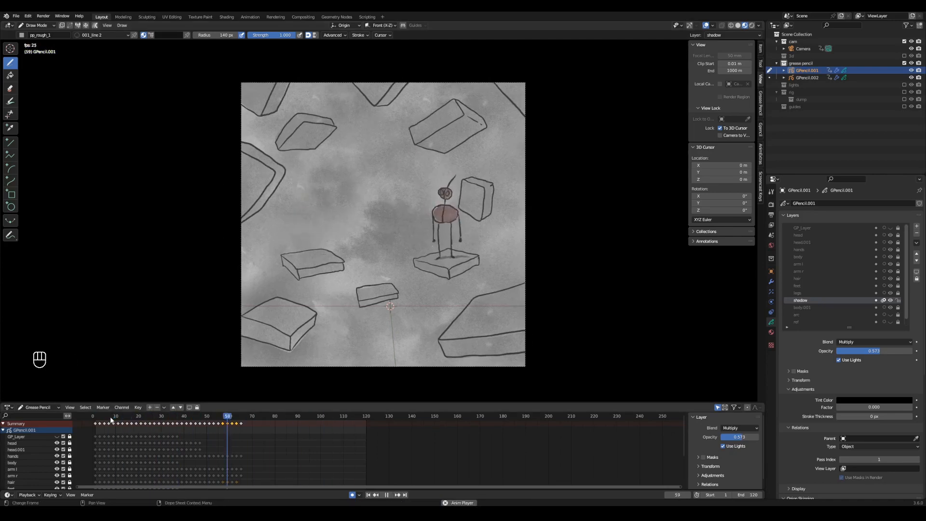
pyautogui.hotkey('ctrl', 's')
pyautogui.hotkey('ctrl', 's')
pyautogui.click(706, 25)
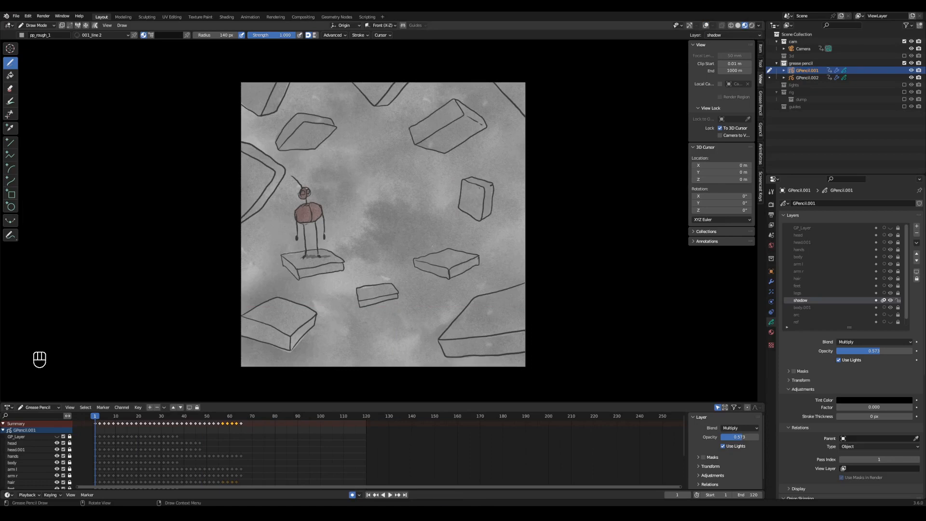
# - Switch to the Compositing workspace and add a Mix node after Render Layers and an Image node above
pyautogui.click(295, 17)
pyautogui.hotkey('shift', 'a')
pyautogui.write('smix')
pyautogui.press('Return')
pyautogui.click(329, 92)
pyautogui.hotkey('shift', 'a')
pyautogui.write('sima')
pyautogui.press('Return')
pyautogui.click(232, 41)
# - Load grain1_0001.png into the Image node and set its source to Image Sequence
pyautogui.click(271, 116)
pyautogui.click(384, 148)
pyautogui.click(385, 149)
pyautogui.doubleClick(386, 270)
pyautogui.doubleClick(386, 240)
pyautogui.doubleClick(386, 168)
pyautogui.doubleClick(386, 168)
pyautogui.doubleClick(386, 170)
pyautogui.click(257, 133)
pyautogui.click(259, 150)
# - Connect the grain image to the Mix node's second image input and set the blend mode to Overlay
pyautogui.moveTo(283, 48); pyautogui.dragTo(328, 142)
pyautogui.hotkey('ctrl', 'z')
pyautogui.moveTo(284, 49); pyautogui.dragTo(328, 150)
pyautogui.click(348, 116)
pyautogui.click(348, 147)
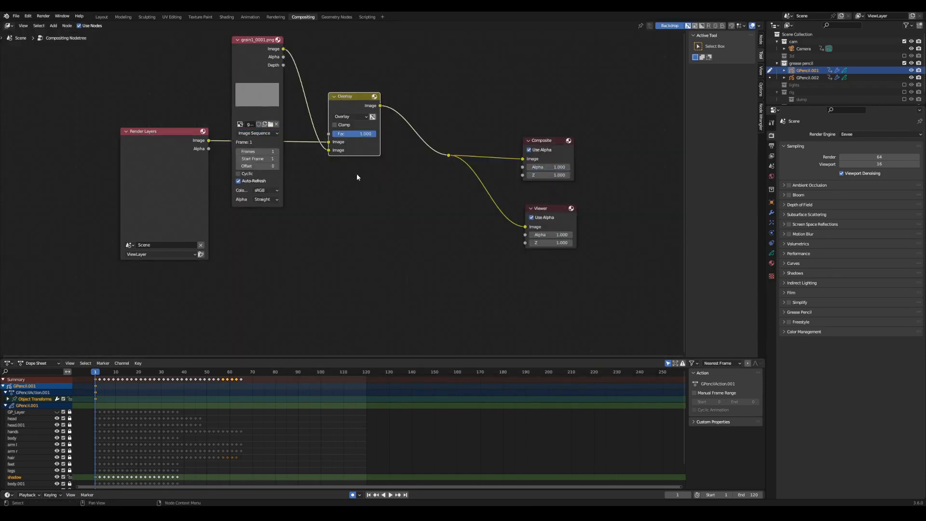
# - Render the current frame and set the grain image sequence's length to 750 frames
pyautogui.press('F12')
pyautogui.press('Escape')
pyautogui.write('7')
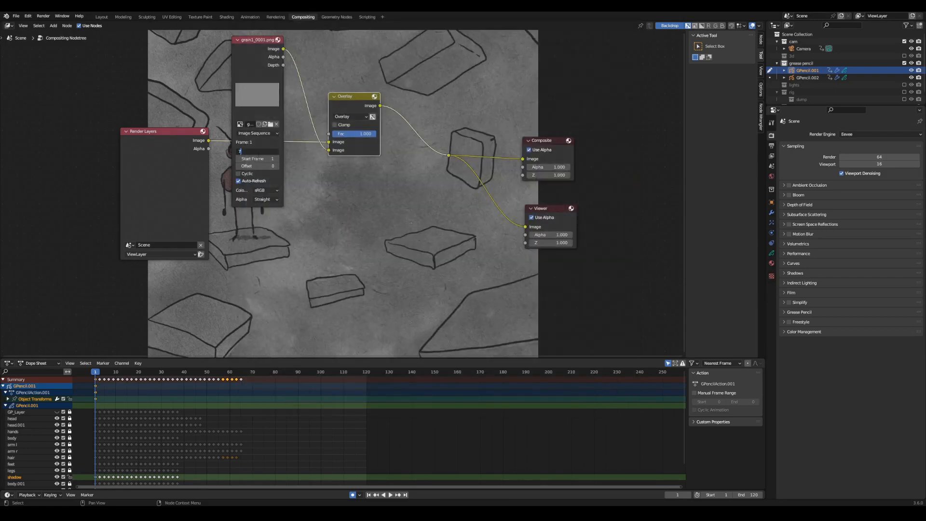
pyautogui.write('50')
pyautogui.press('Return')
# - Change the Mix node's blend mode to Soft Light and reset its factor to 1.000
pyautogui.moveTo(367, 134); pyautogui.dragTo(353, 134)
pyautogui.click(353, 117)
pyautogui.click(352, 176)
pyautogui.click(357, 117)
pyautogui.click(356, 210)
pyautogui.press('BackSpace')
# - Add a Brightness/Contrast node after the Soft Light node, with brightness 13 and contrast 22.4
pyautogui.hotkey('shift', 'a')
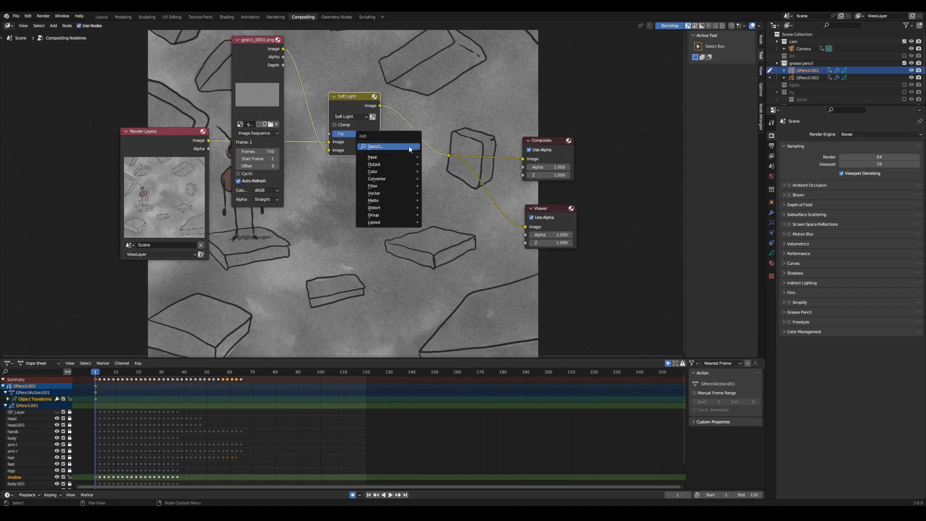
pyautogui.write('br')
pyautogui.click(433, 160)
pyautogui.click(408, 108)
pyautogui.moveTo(436, 149)
pyautogui.mouseDown()
pyautogui.moveTo(471, 156)
pyautogui.moveTo(429, 156)
pyautogui.mouseUp()
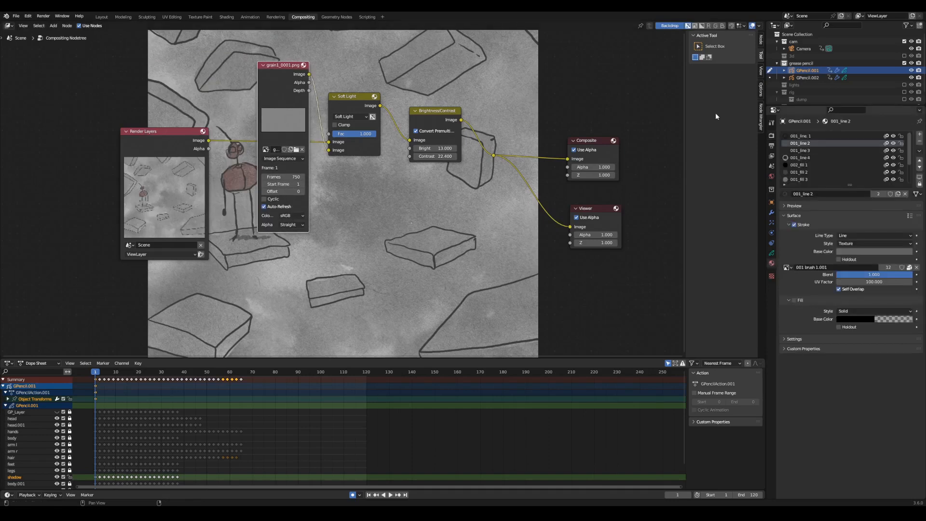